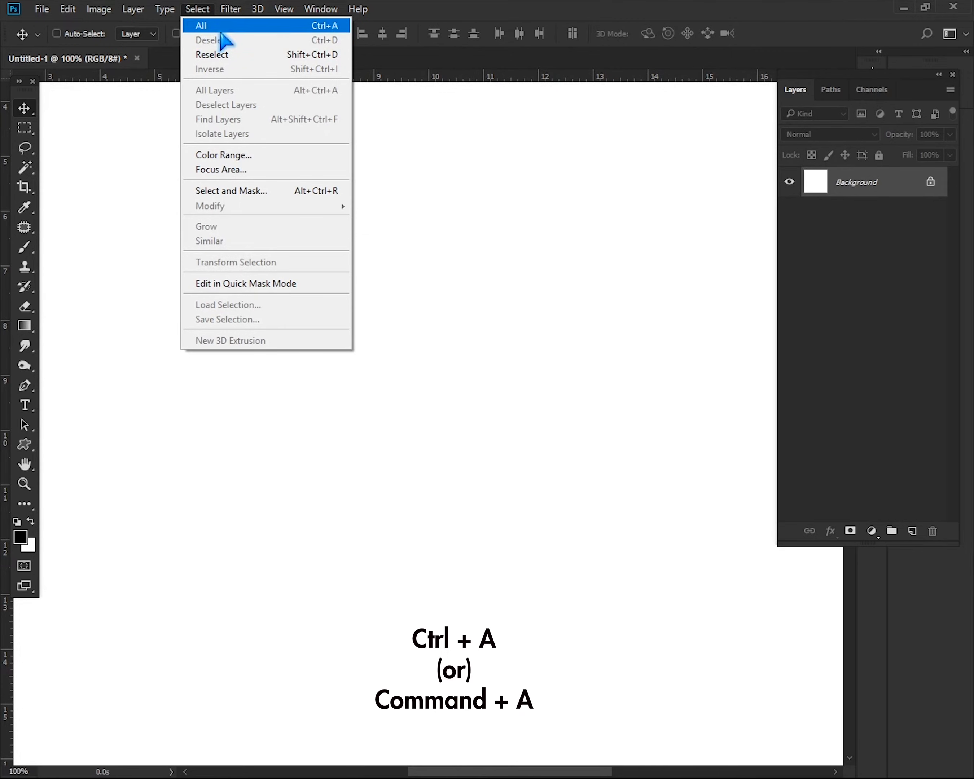
# Select the whole canvas and transform the selection to 10 in wide and 10 in high
pyautogui.click(227, 25)
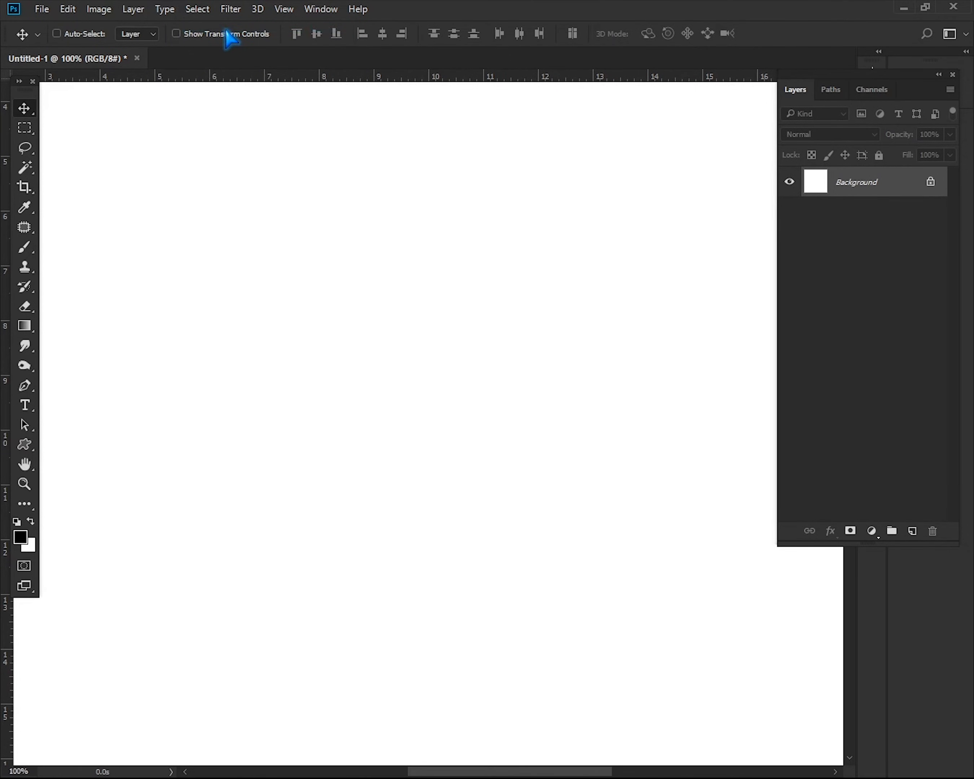
pyautogui.click(197, 11)
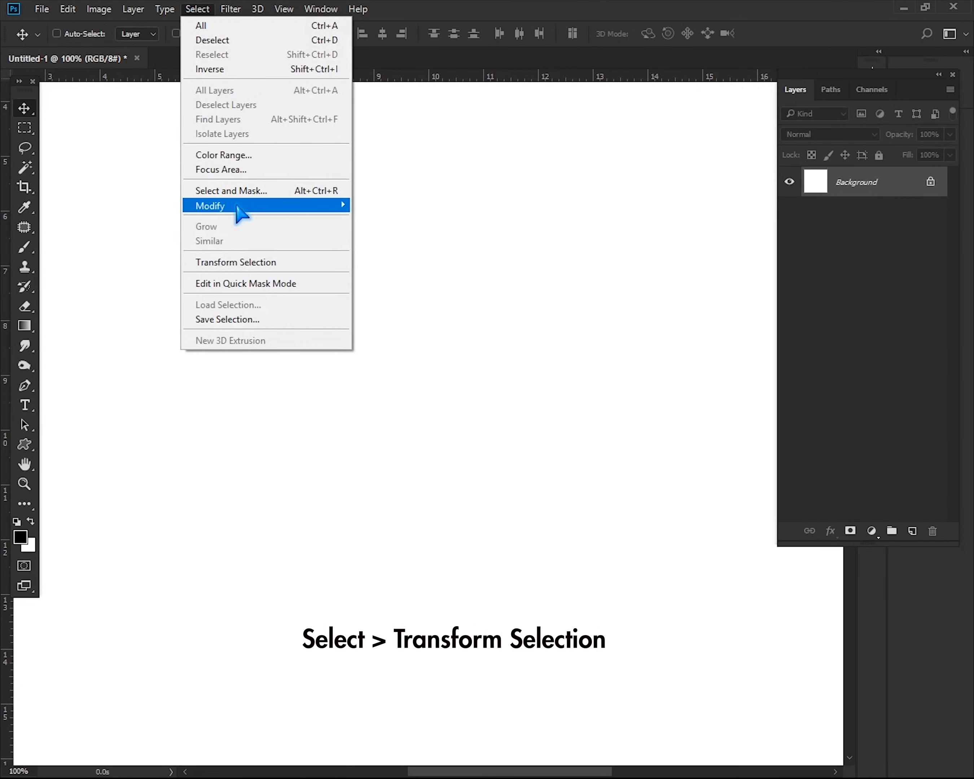
pyautogui.click(254, 262)
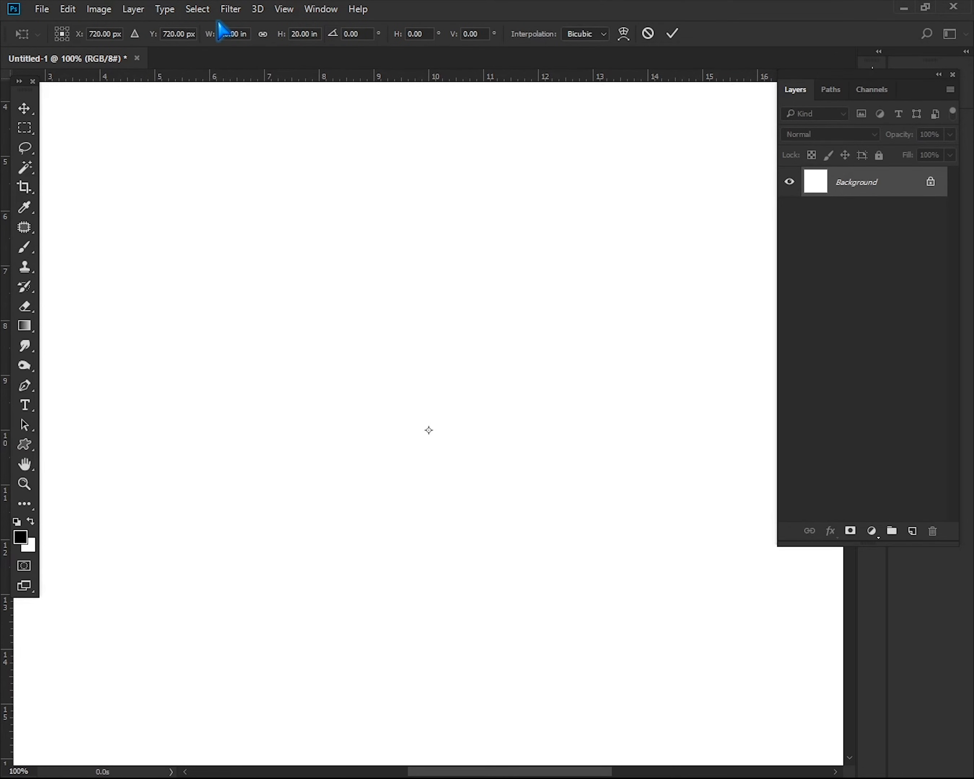
pyautogui.write('1')
pyautogui.moveTo(300, 34); pyautogui.dragTo(289, 36)
pyautogui.write('10')
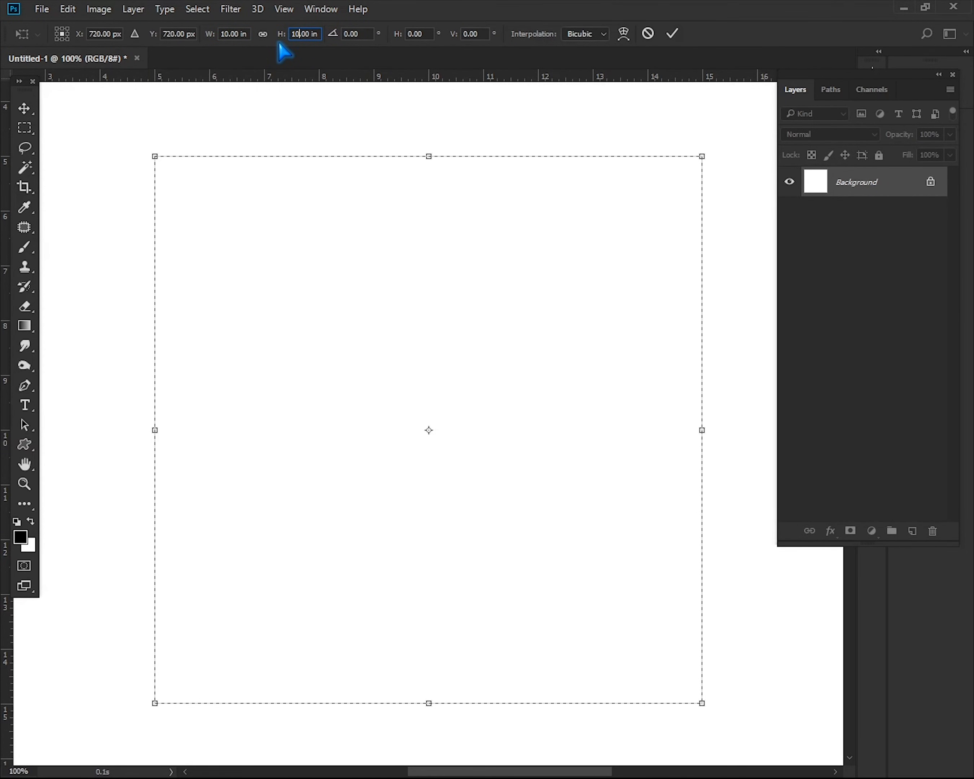
pyautogui.press('Return')
# Place guides along all four edges of the square selection, apply the transformation and deselect
pyautogui.moveTo(437, 76); pyautogui.dragTo(521, 703)
pyautogui.moveTo(7, 648); pyautogui.dragTo(154, 639)
pyautogui.moveTo(7, 668); pyautogui.dragTo(694, 645)
pyautogui.press('Return')
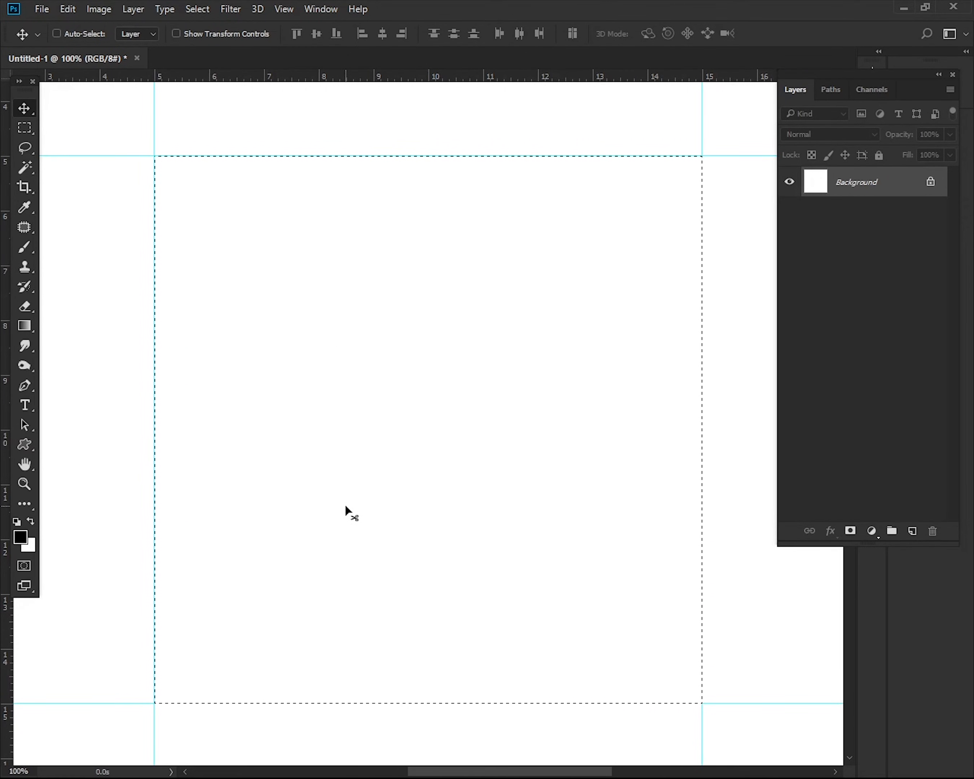
pyautogui.click(199, 10)
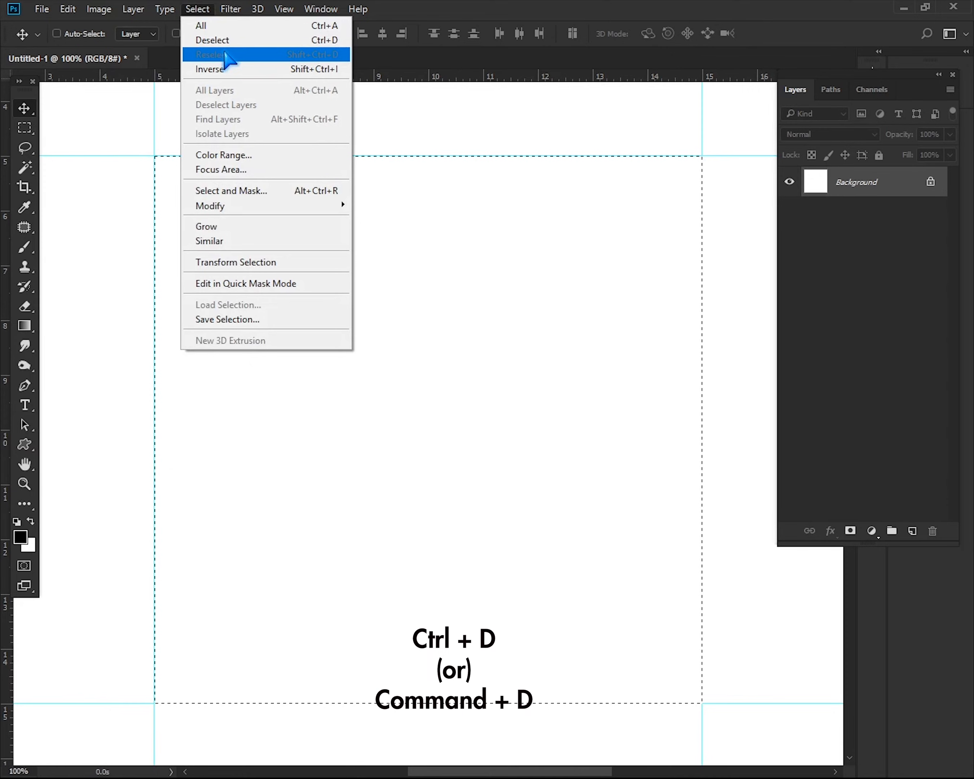
pyautogui.click(244, 40)
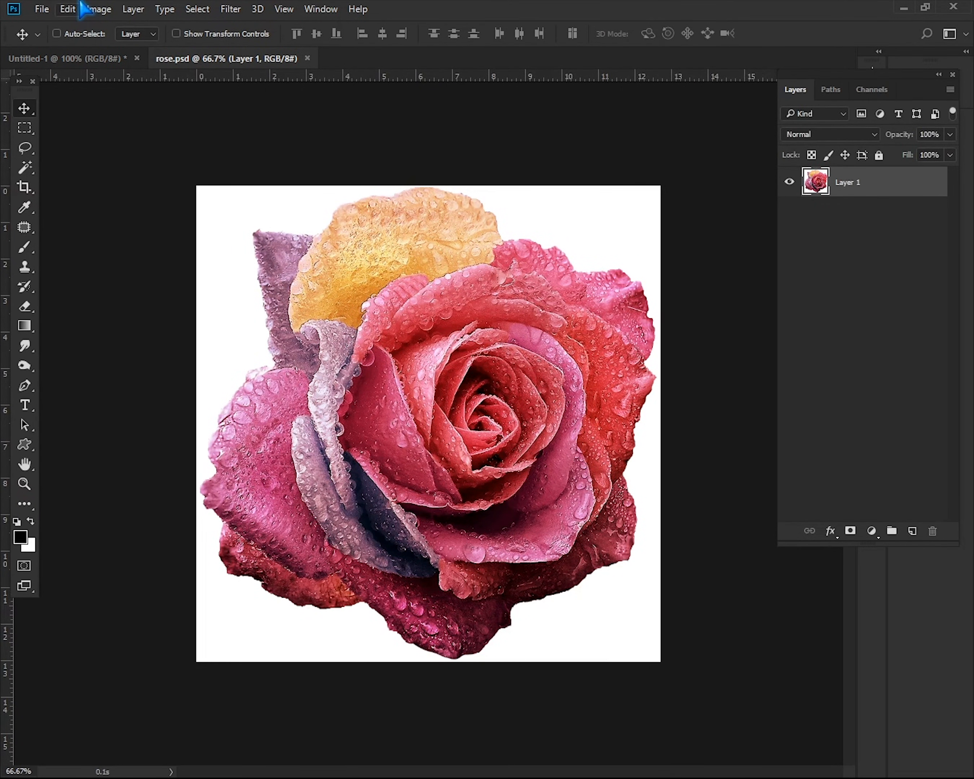
# Select the entire canvas of rose.psd and cut the rose to the clipboard
pyautogui.click(197, 9)
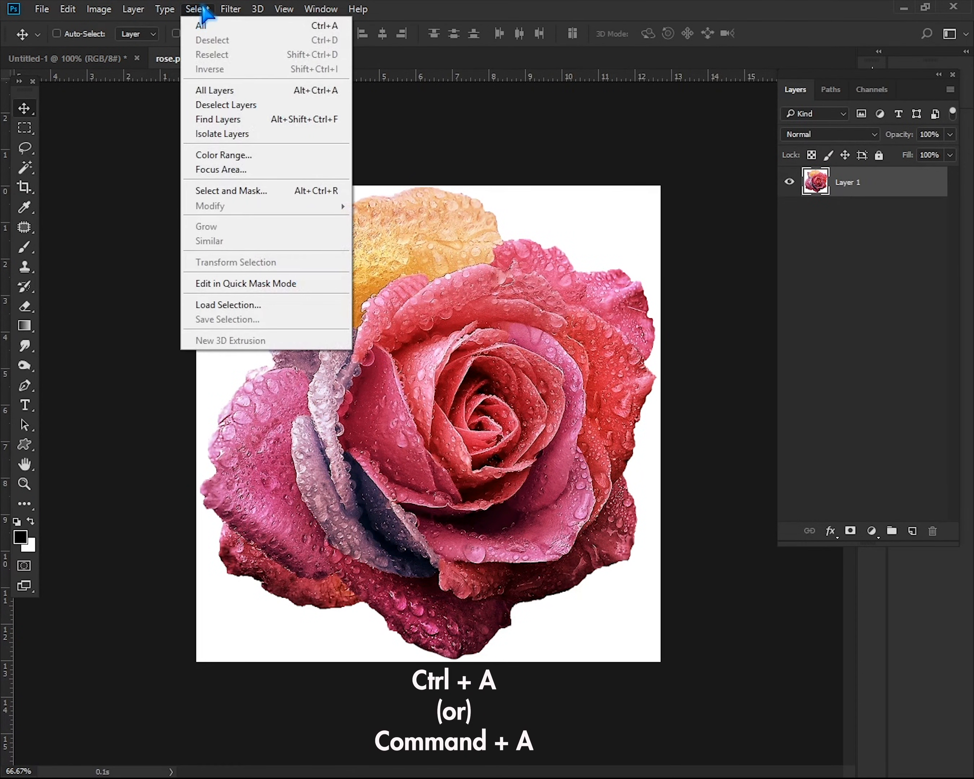
pyautogui.click(208, 28)
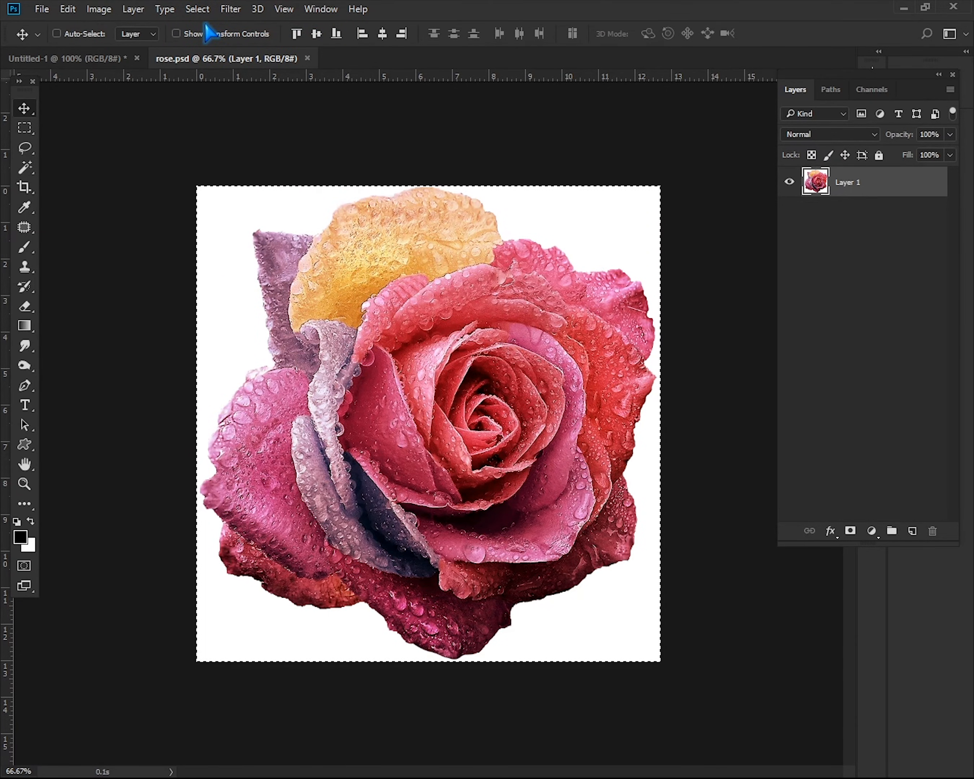
pyautogui.click(67, 9)
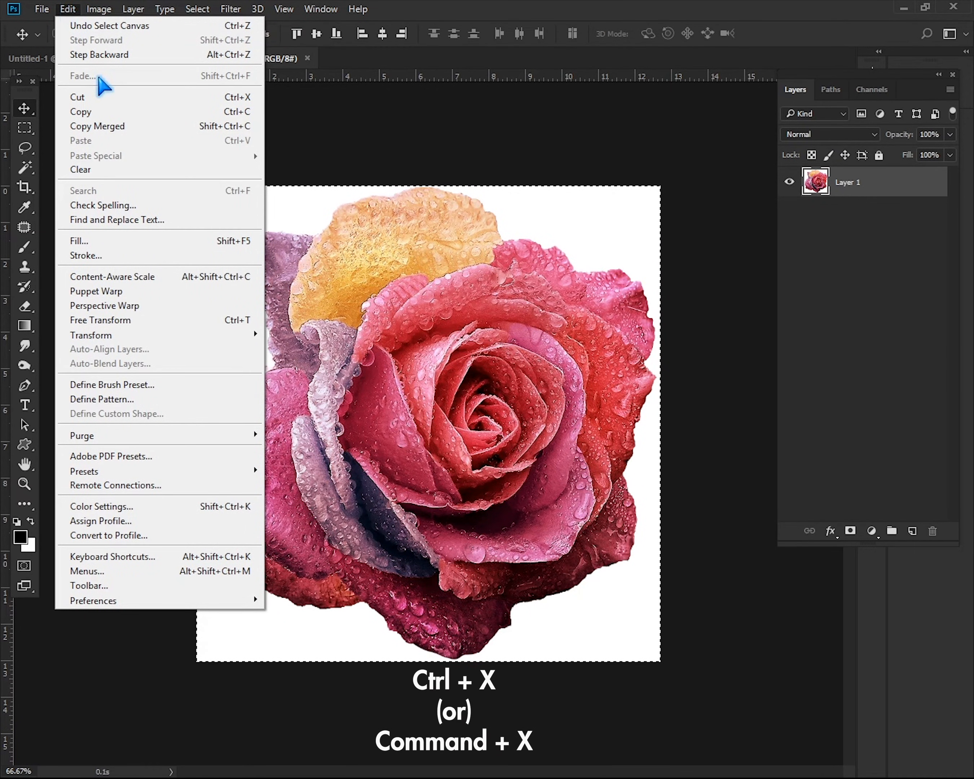
pyautogui.click(99, 96)
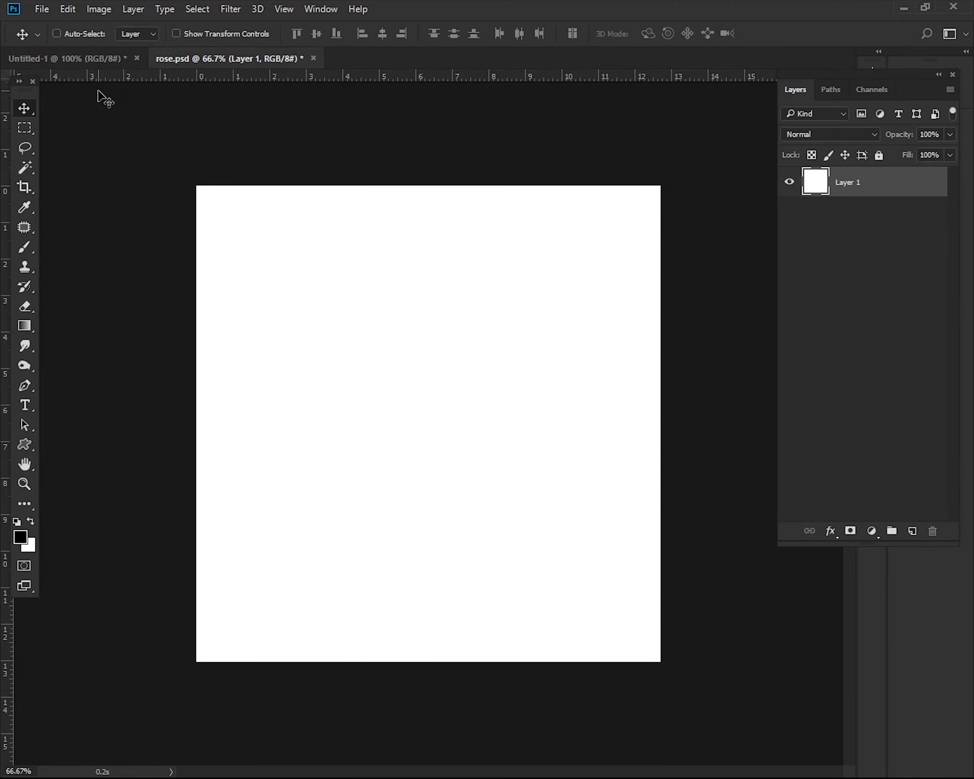
# Close rose.psd without saving and paste the rose into Untitled-1
pyautogui.click(313, 58)
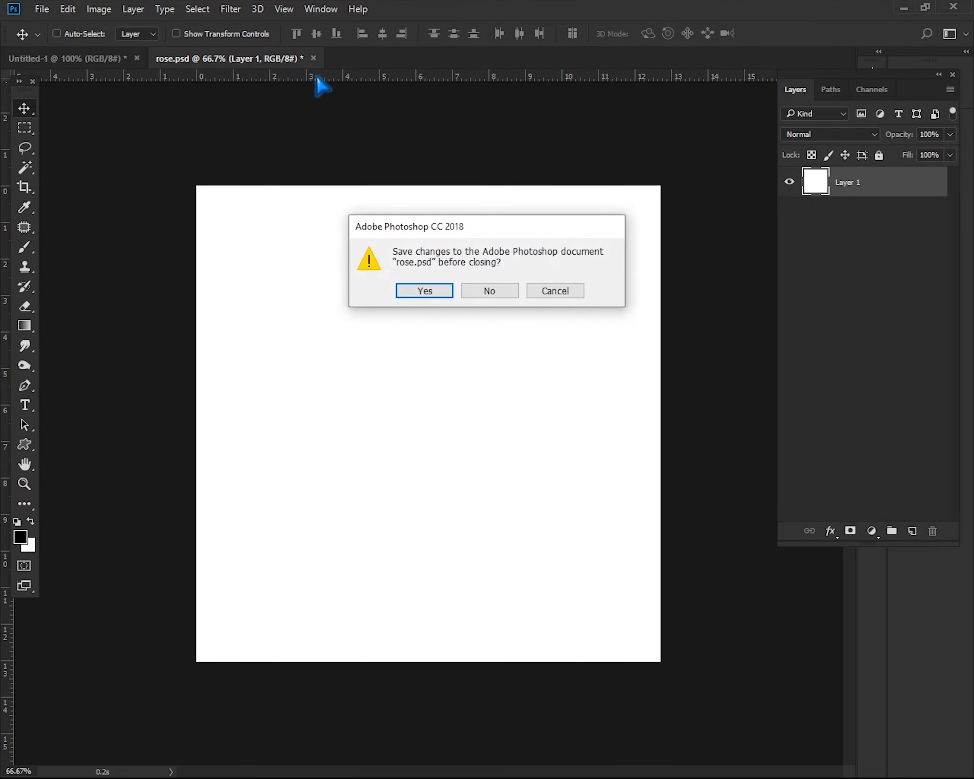
pyautogui.click(497, 291)
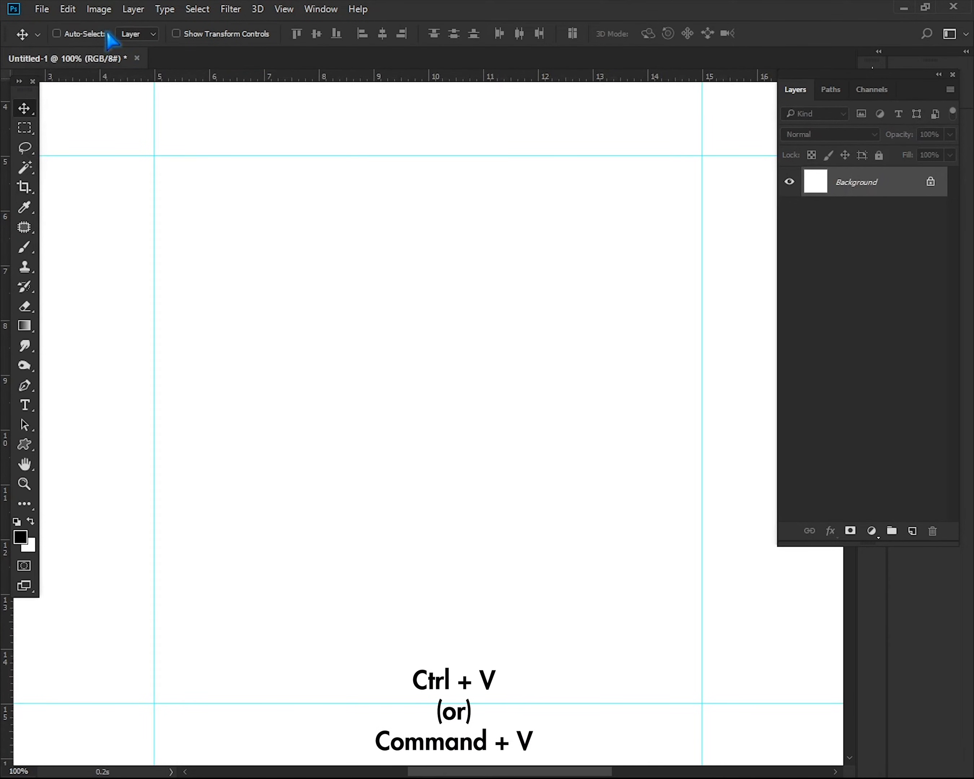
pyautogui.click(70, 9)
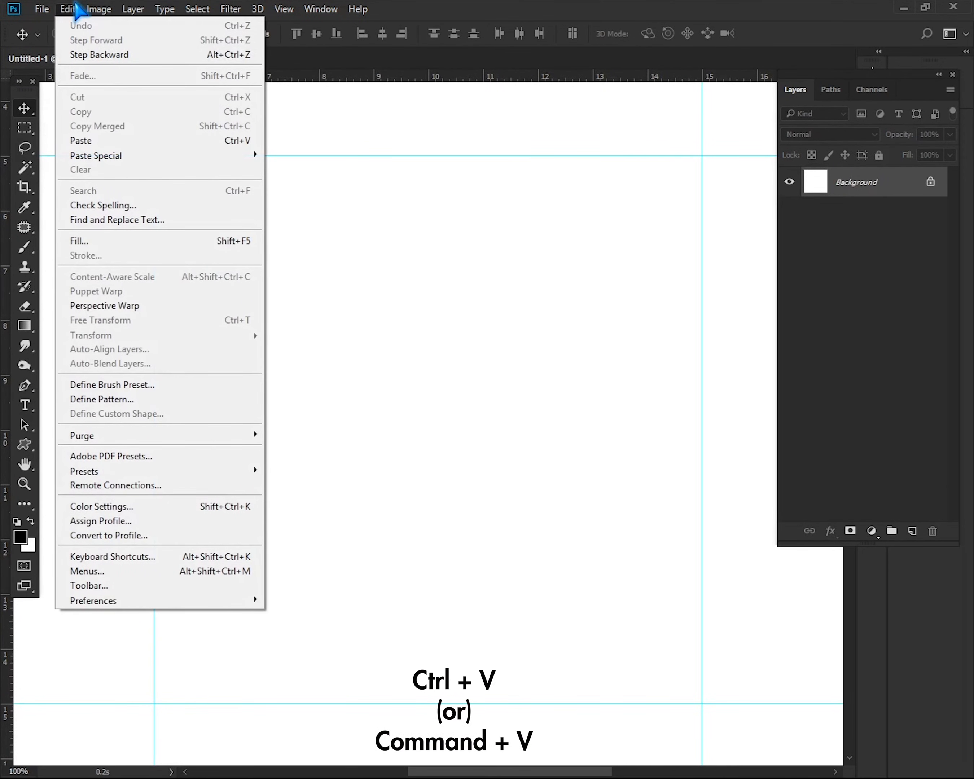
pyautogui.click(94, 141)
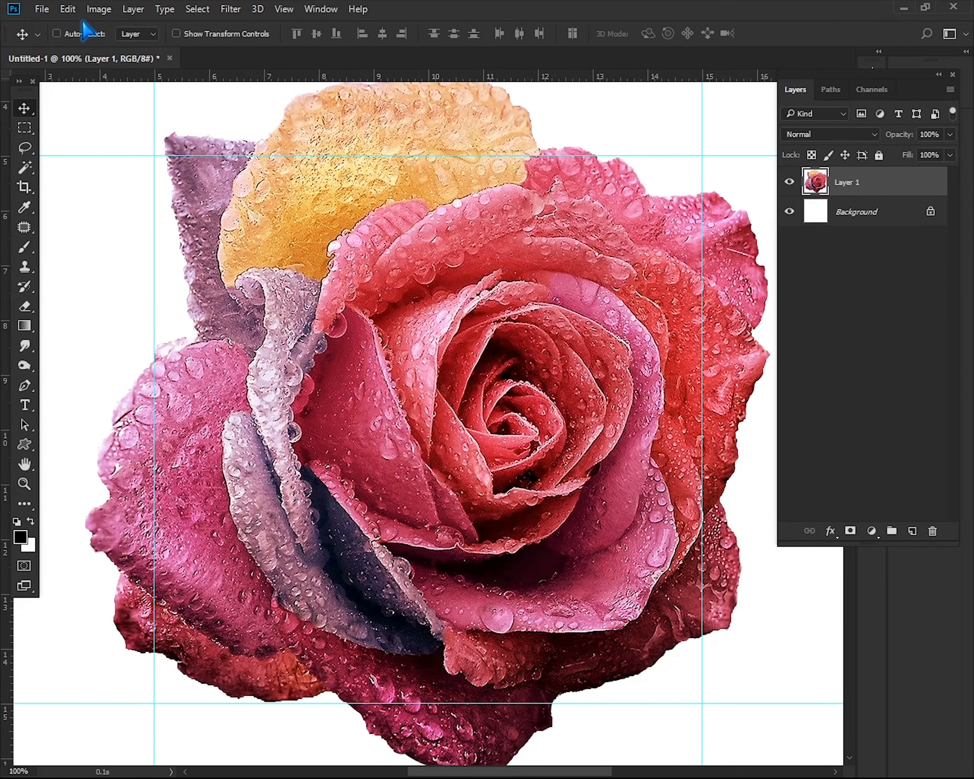
# Scale the pasted rose down proportionally about its centre to about 5.5 by 5.7 in
pyautogui.click(70, 9)
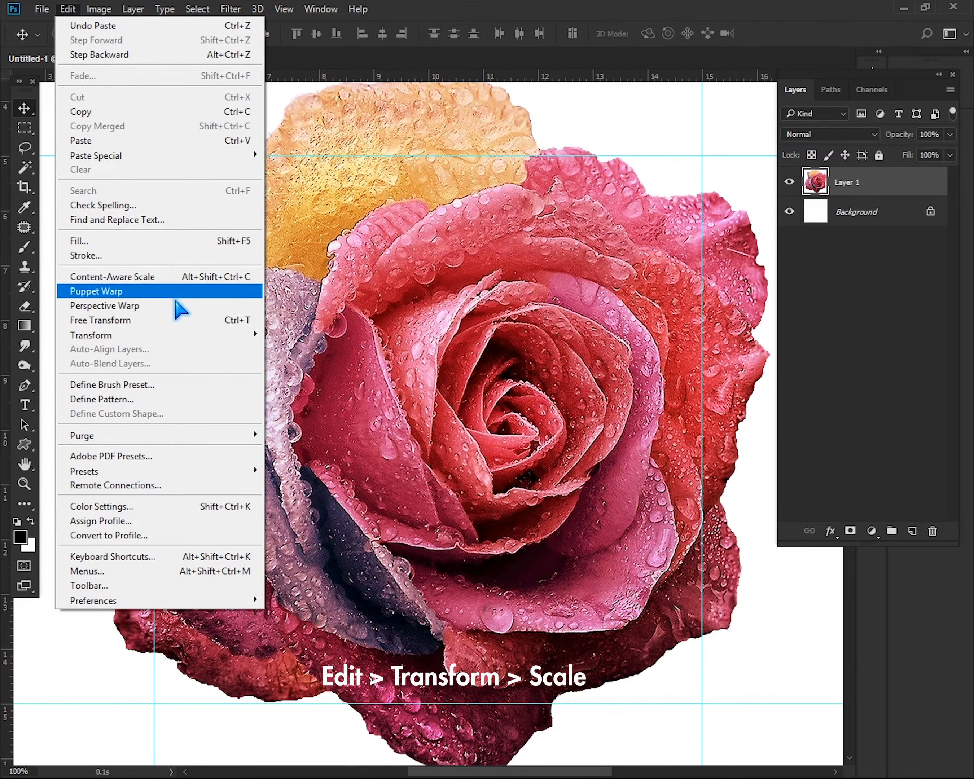
pyautogui.moveTo(232, 337)
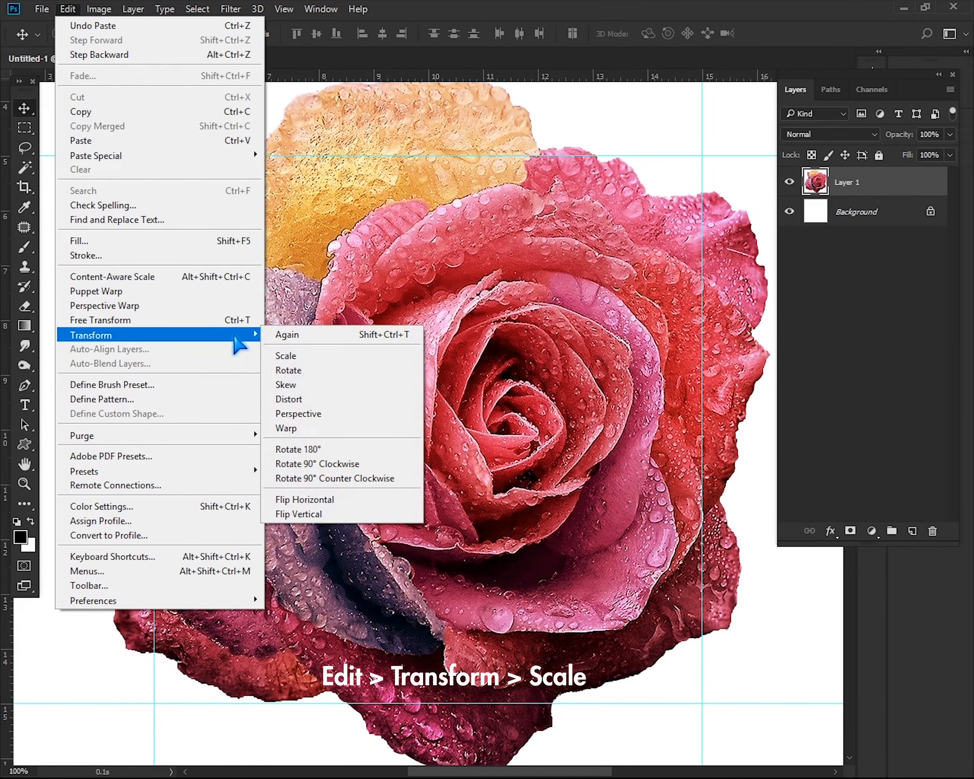
pyautogui.click(341, 356)
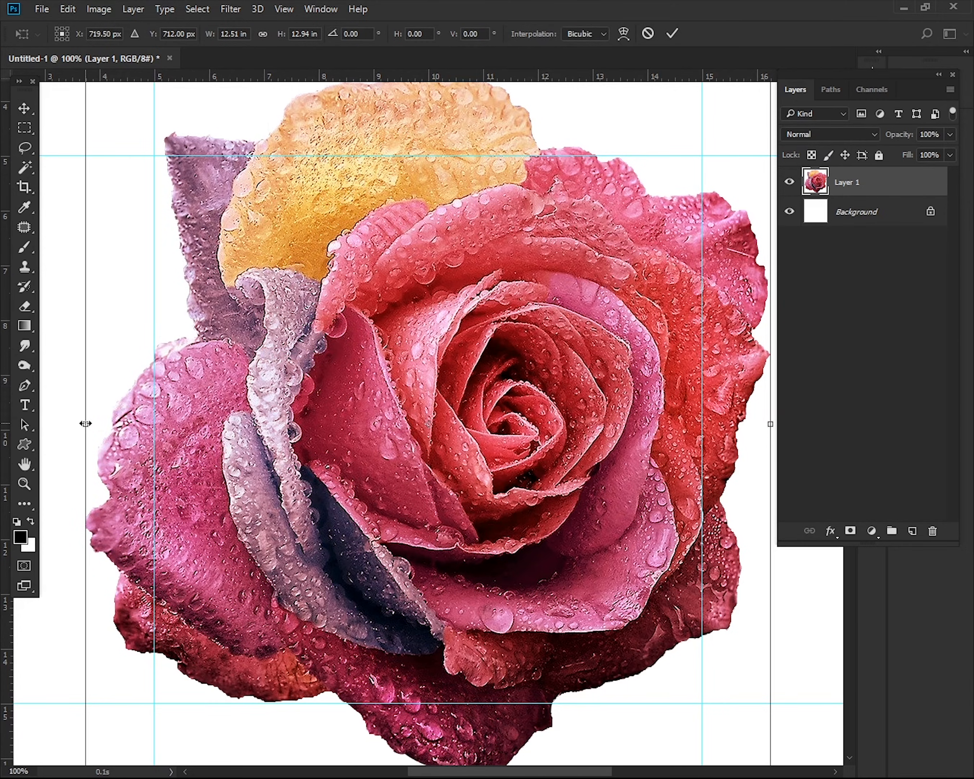
pyautogui.moveTo(86, 423); pyautogui.dragTo(101, 425)
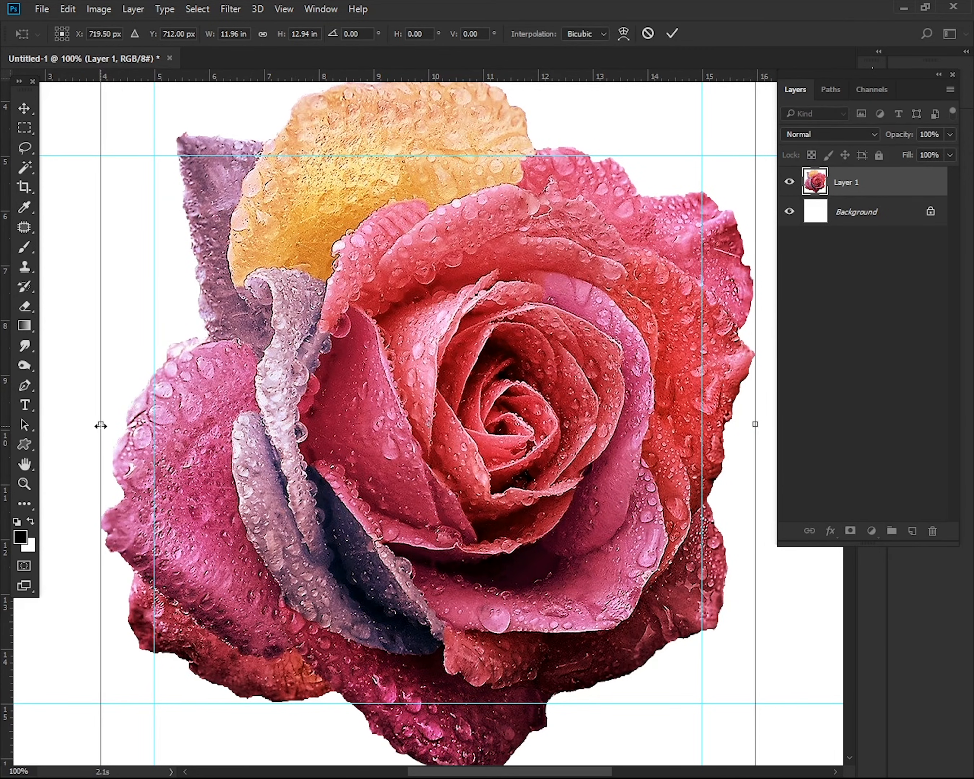
pyautogui.hotkey('ctrl', 'z')
pyautogui.hotkey('ctrl', '-')
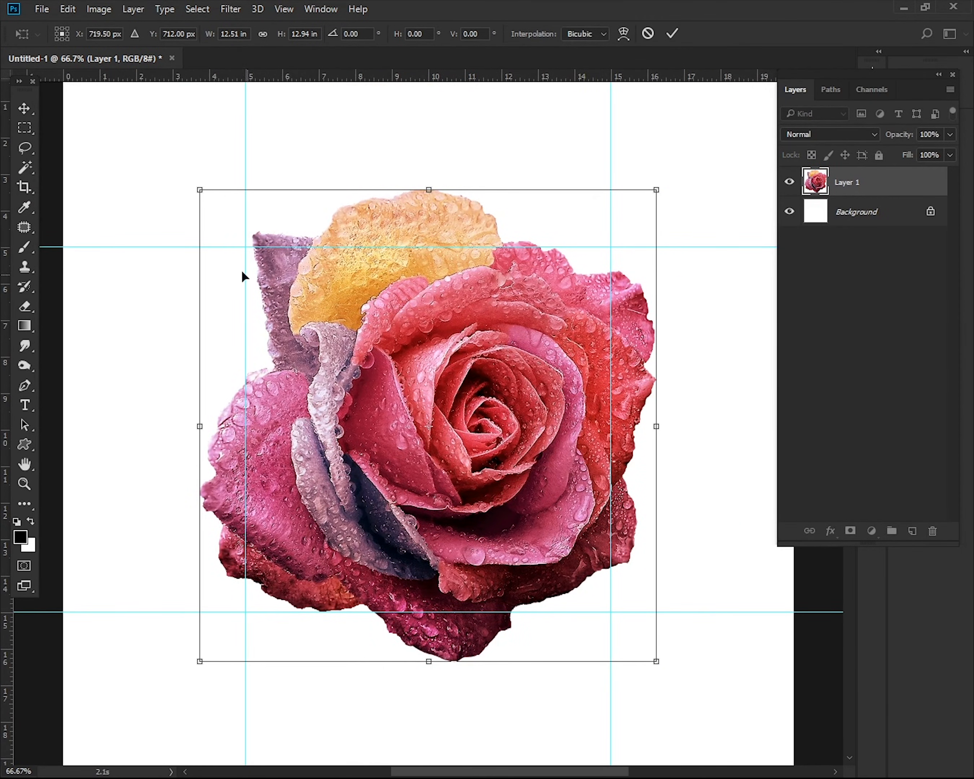
pyautogui.moveTo(191, 191); pyautogui.dragTo(331, 324)
pyautogui.press('Return')
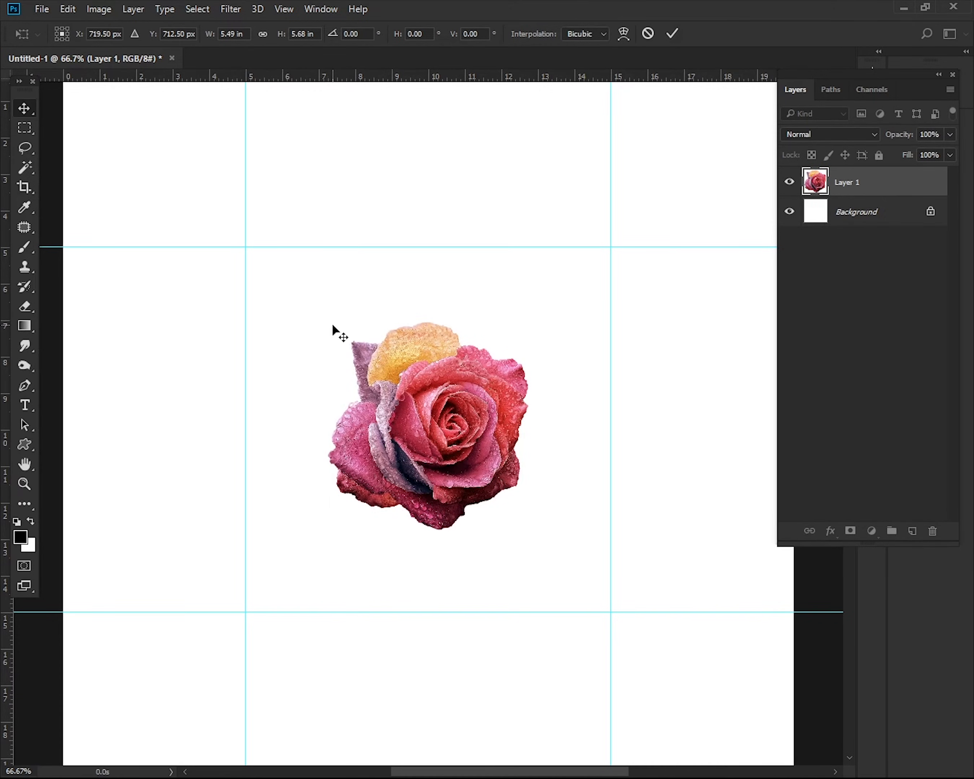
# Duplicate the rose, move the copy horizontally across the left guide and place its layer beneath the original
pyautogui.hotkey('ctrl', '+')
pyautogui.press('ctrl')
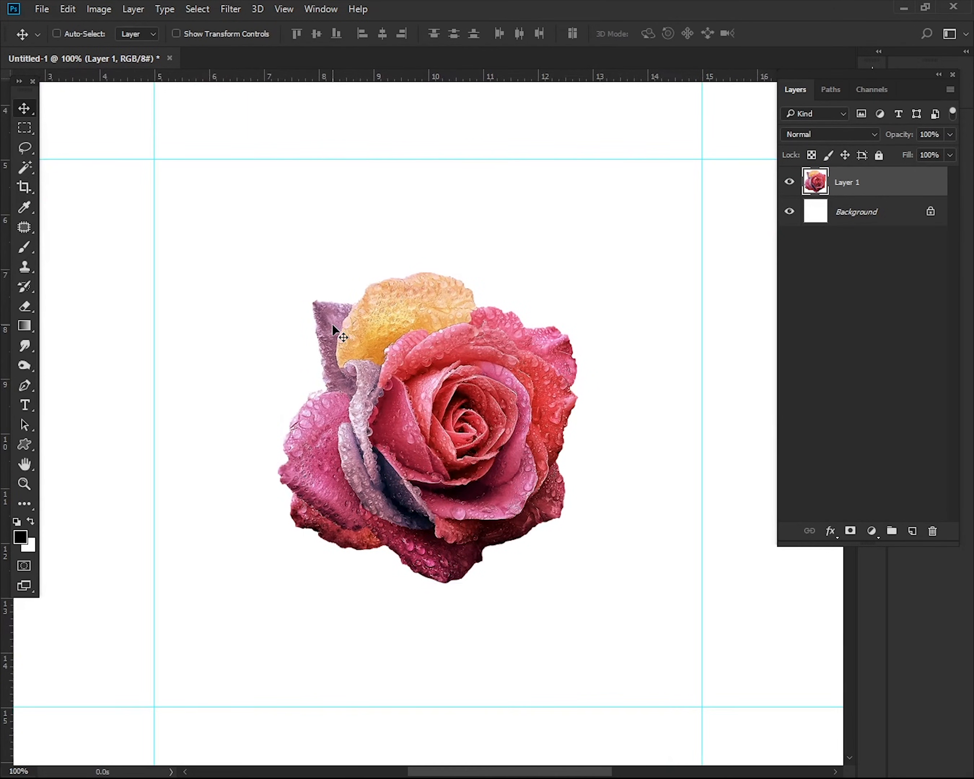
pyautogui.hotkey('ctrl', 'j')
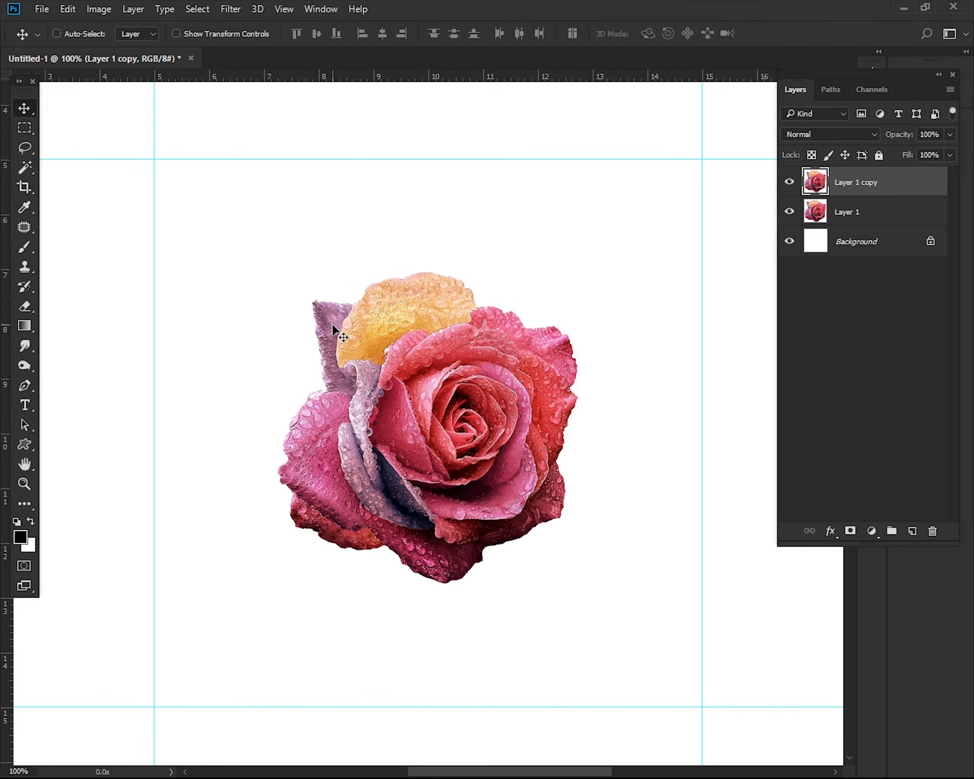
pyautogui.moveTo(472, 417); pyautogui.dragTo(272, 418)
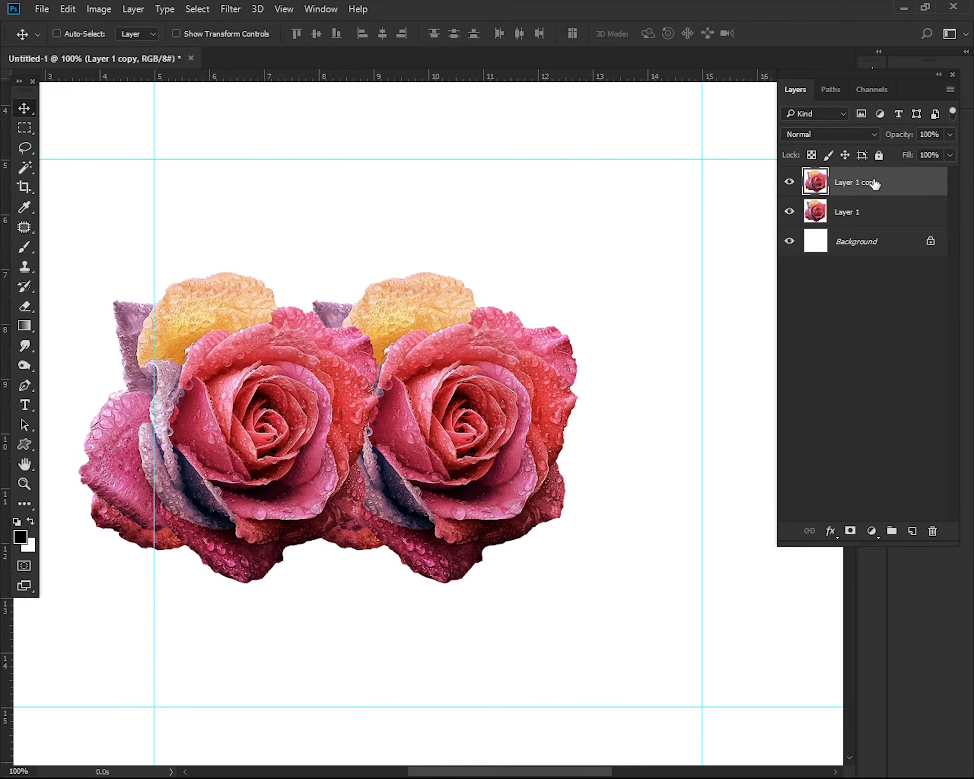
pyautogui.moveTo(874, 182); pyautogui.dragTo(870, 228)
# Arrange rose copies across the top and bottom guides and at the square's lower right beneath the others, and move the left rose up
pyautogui.moveTo(241, 407); pyautogui.dragTo(348, 689)
pyautogui.hotkey('ctrl', '-')
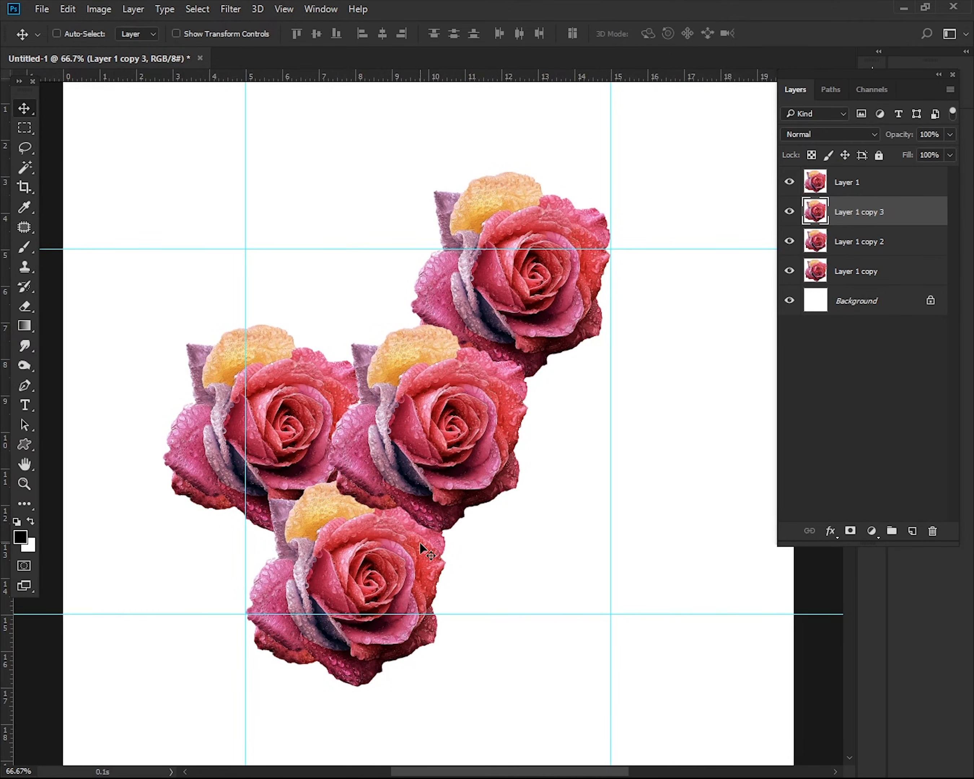
pyautogui.moveTo(382, 554); pyautogui.dragTo(540, 478)
pyautogui.moveTo(887, 224); pyautogui.dragTo(900, 317)
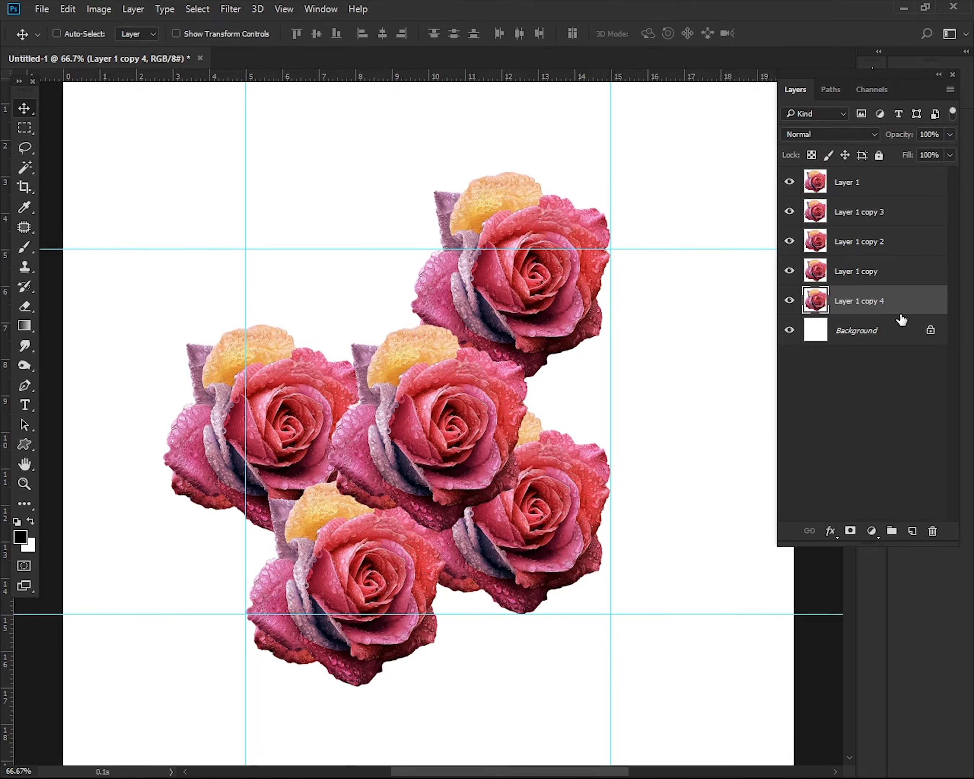
pyautogui.moveTo(299, 425); pyautogui.dragTo(300, 378)
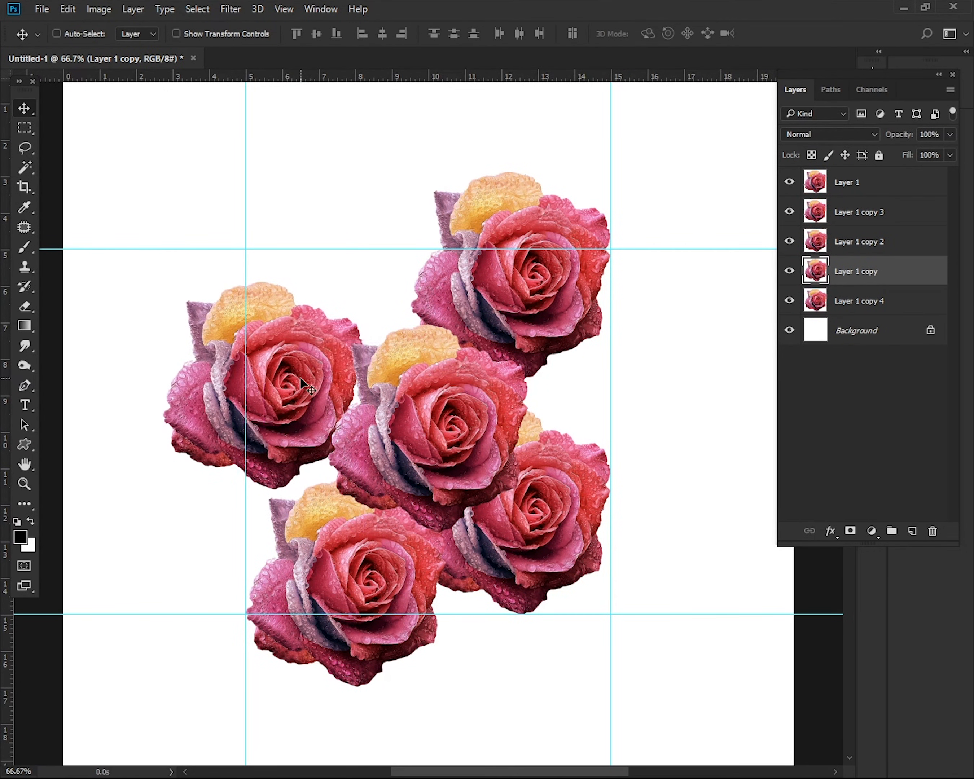
# Cut the part of the left rose outside the left guide onto a new layer and move it inside against the right guide
pyautogui.click(27, 128)
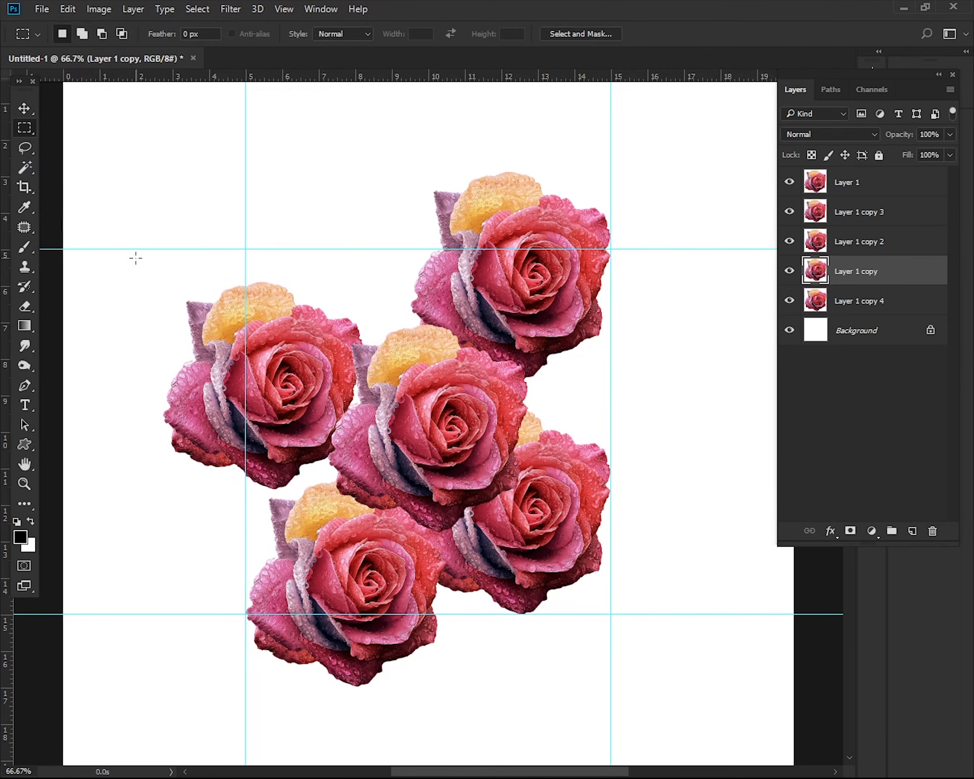
pyautogui.moveTo(135, 259); pyautogui.dragTo(250, 540)
pyautogui.click(144, 11)
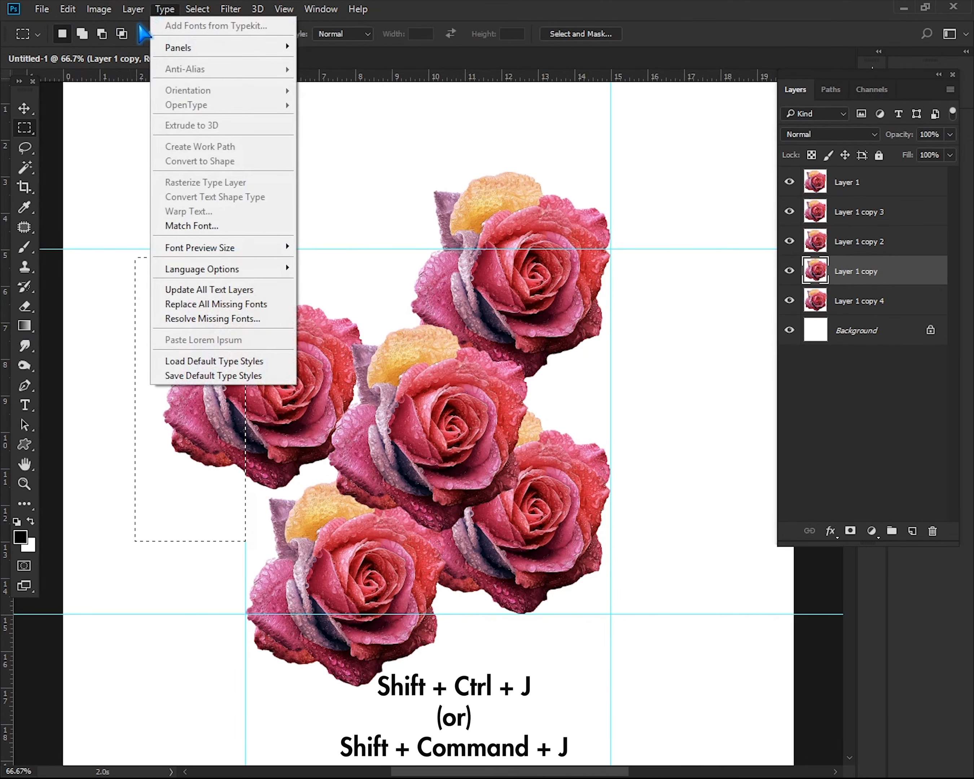
pyautogui.moveTo(137, 26)
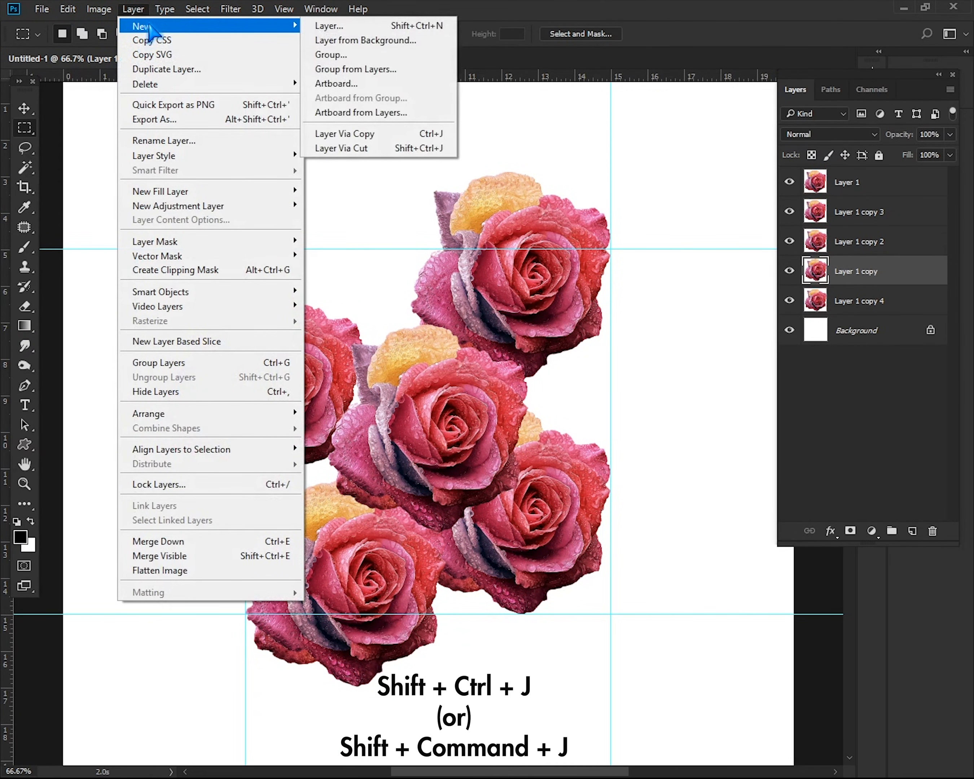
pyautogui.click(376, 145)
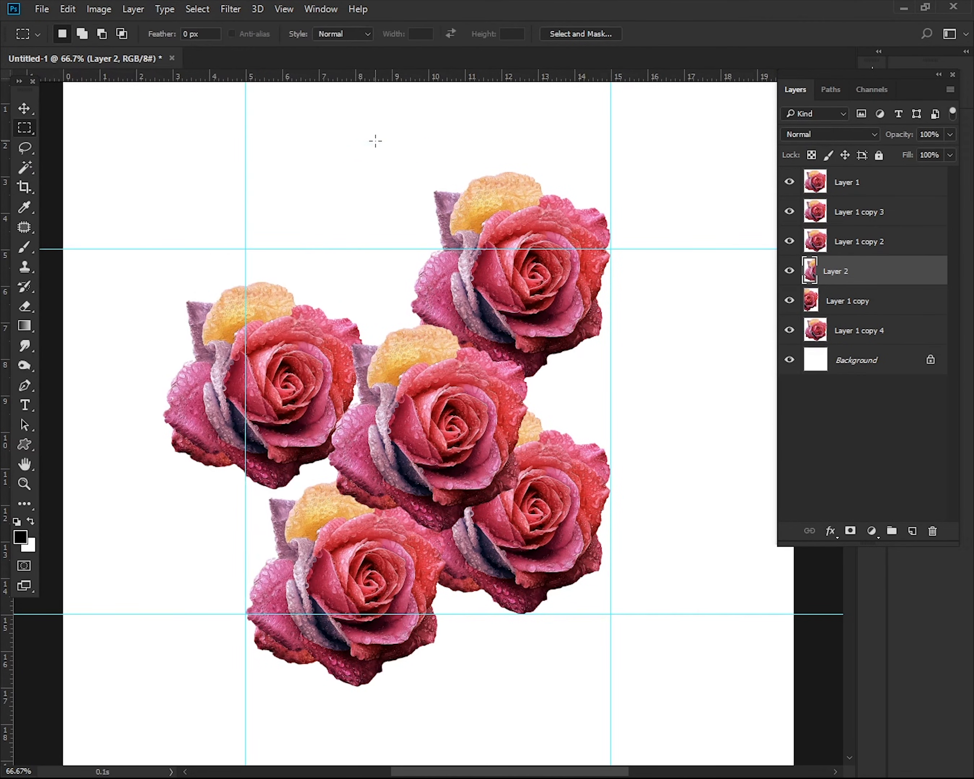
pyautogui.click(24, 109)
pyautogui.moveTo(221, 400); pyautogui.dragTo(589, 411)
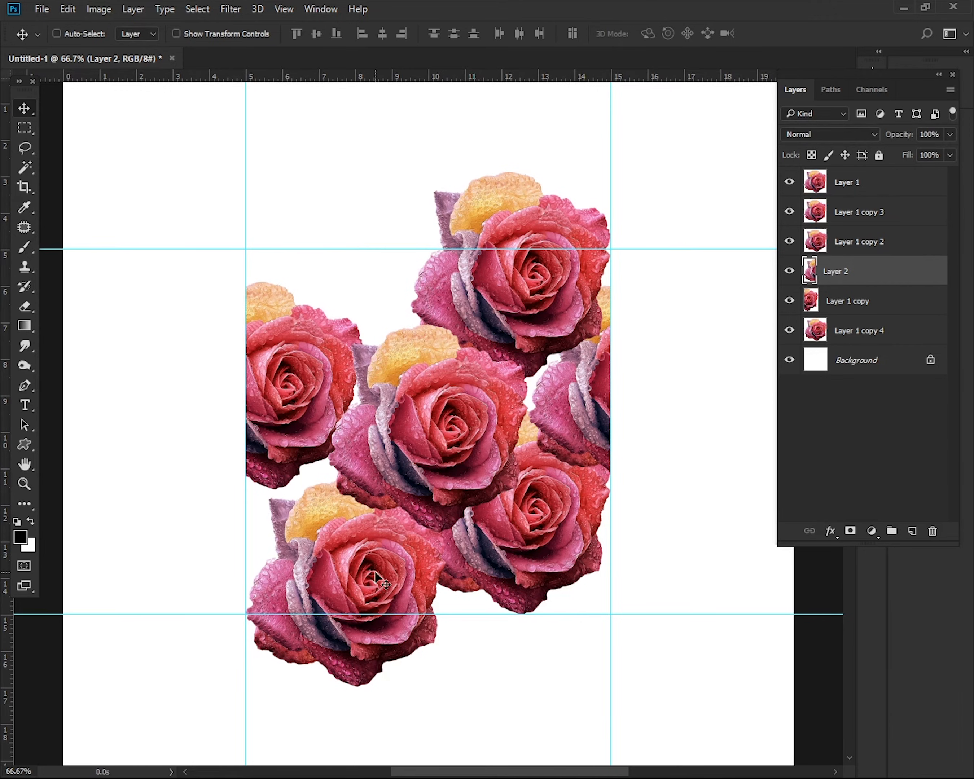
# Cut the lower-left rose's part below the bottom guide onto a new layer and move it inside against the top guide
pyautogui.keyDown('ctrl'); pyautogui.click(334, 576); pyautogui.keyUp('ctrl')
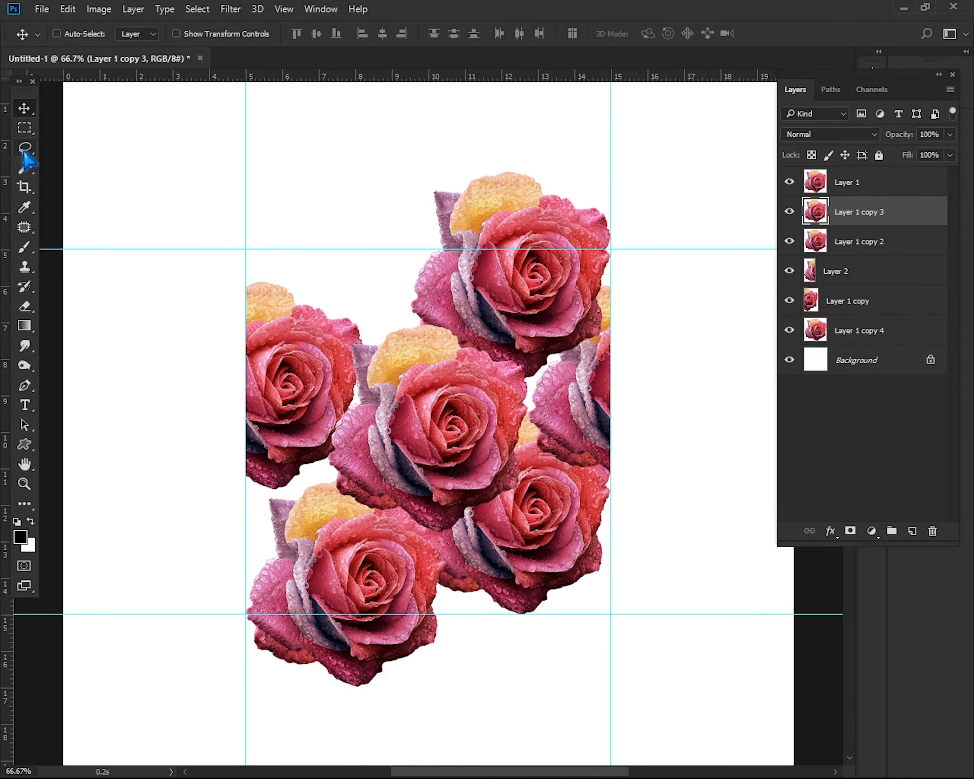
pyautogui.click(24, 128)
pyautogui.moveTo(543, 711); pyautogui.dragTo(218, 615)
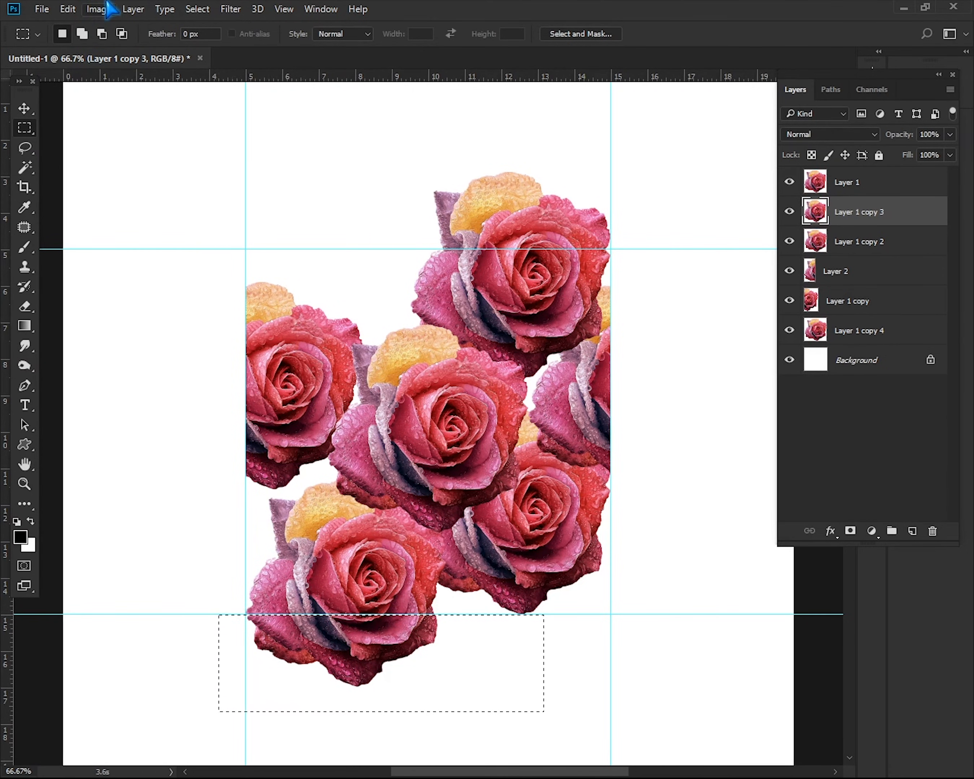
pyautogui.click(133, 9)
pyautogui.moveTo(246, 25)
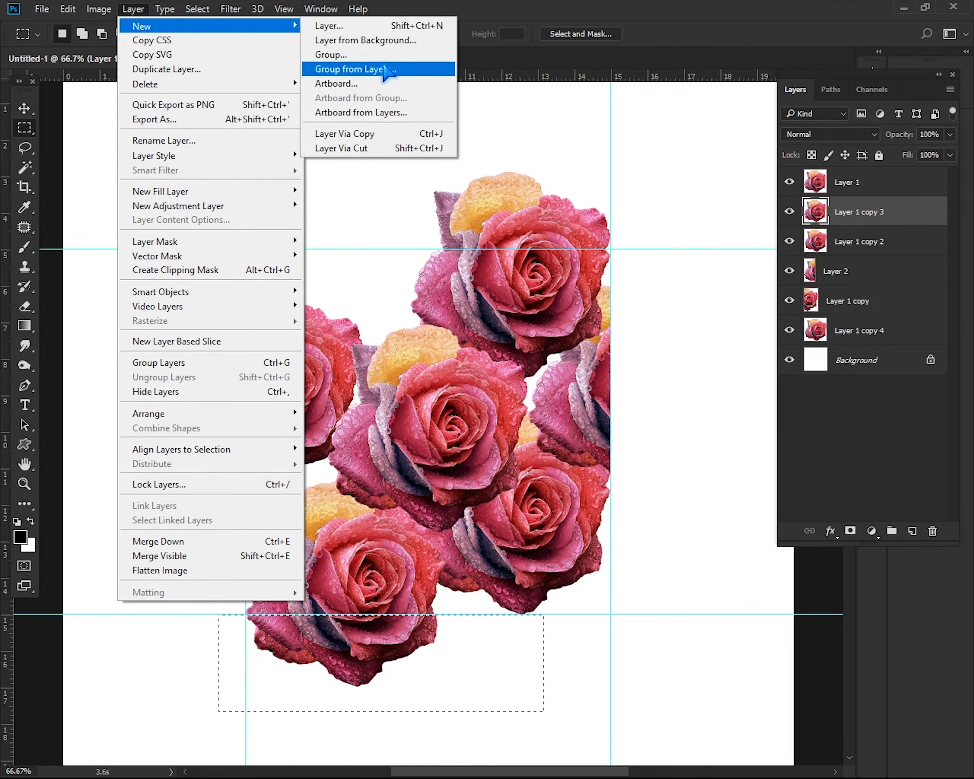
pyautogui.click(390, 149)
pyautogui.press('v')
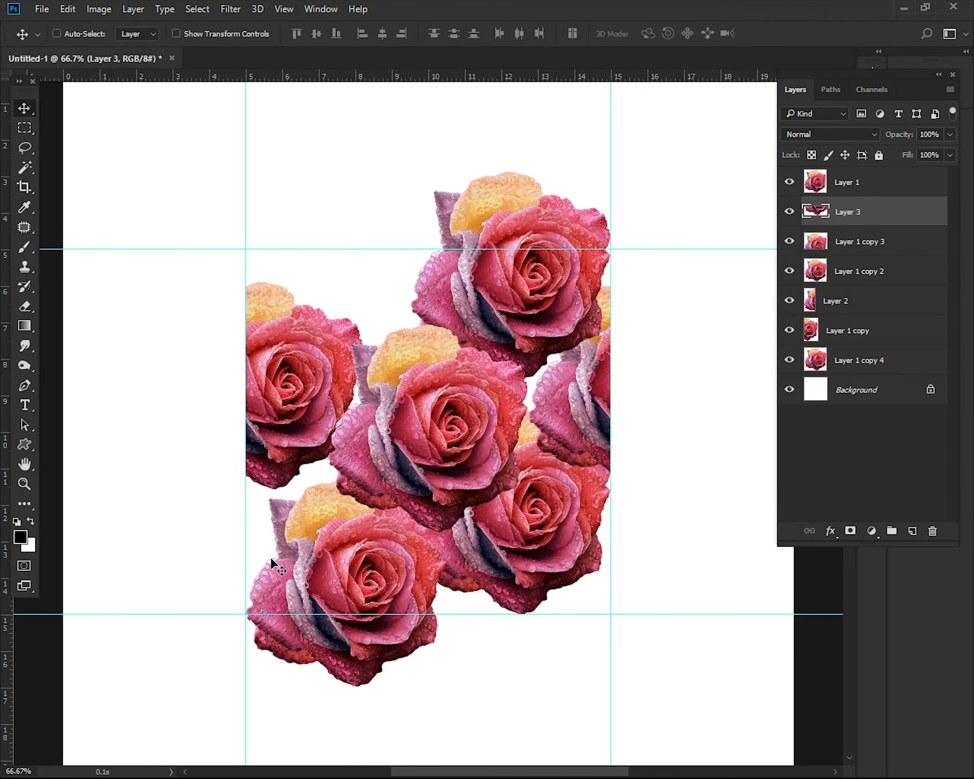
pyautogui.moveTo(357, 632); pyautogui.dragTo(335, 268)
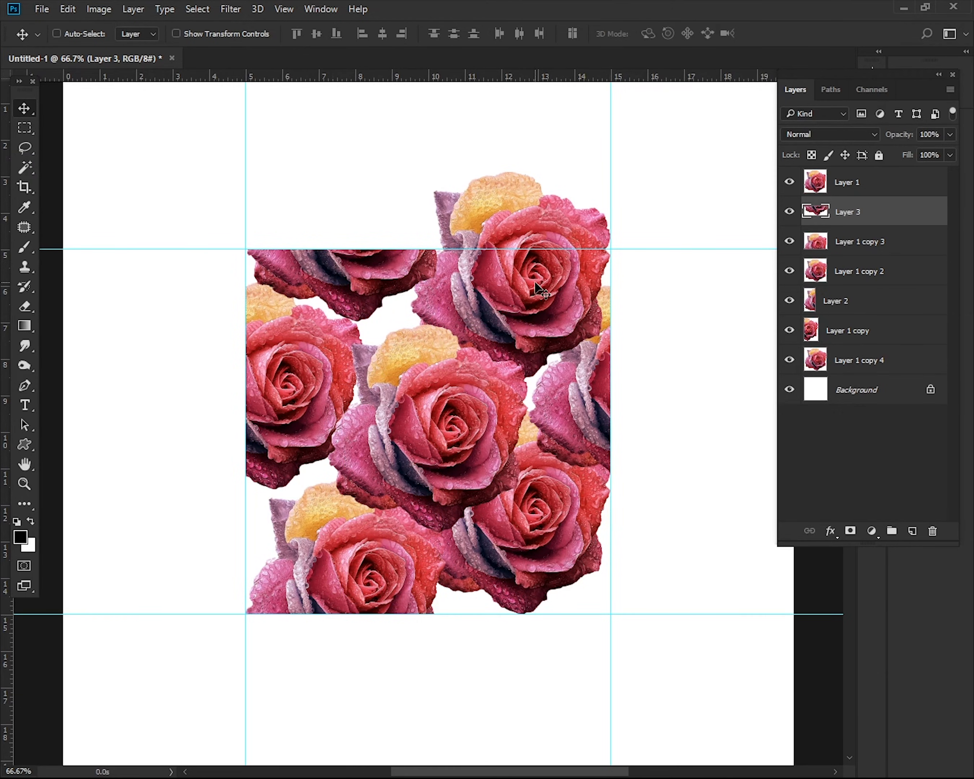
# Cut the upper-right rose's part above the top guide onto a new layer and move it inside against the bottom guide
pyautogui.keyDown('ctrl'); pyautogui.click(529, 290); pyautogui.keyUp('ctrl')
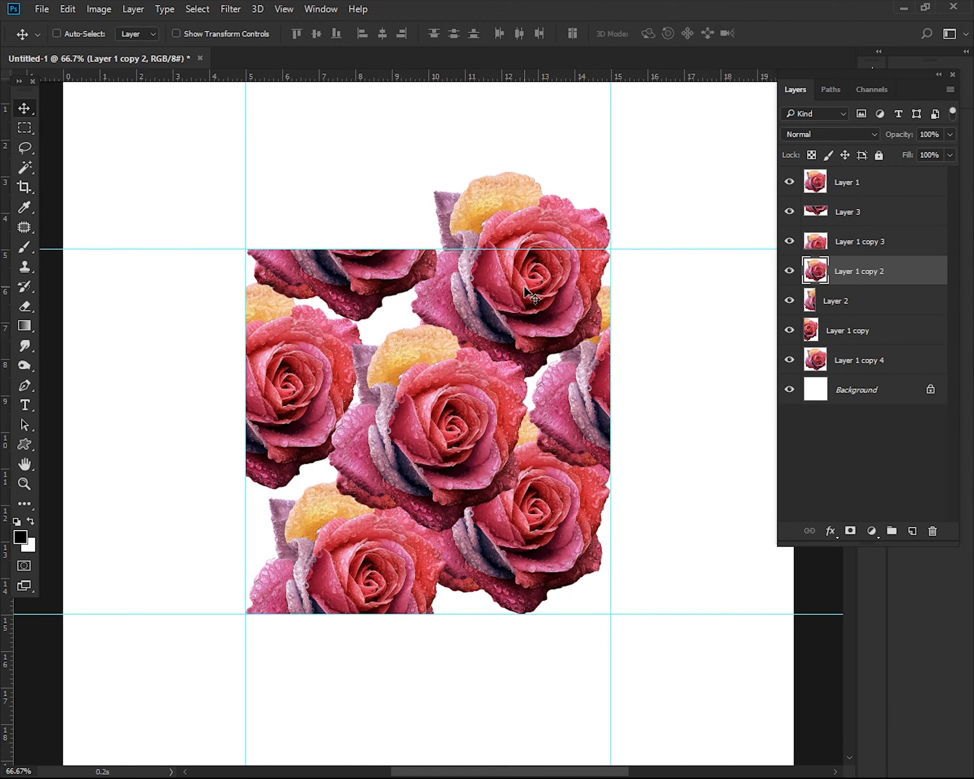
pyautogui.click(26, 129)
pyautogui.moveTo(368, 125); pyautogui.dragTo(623, 249)
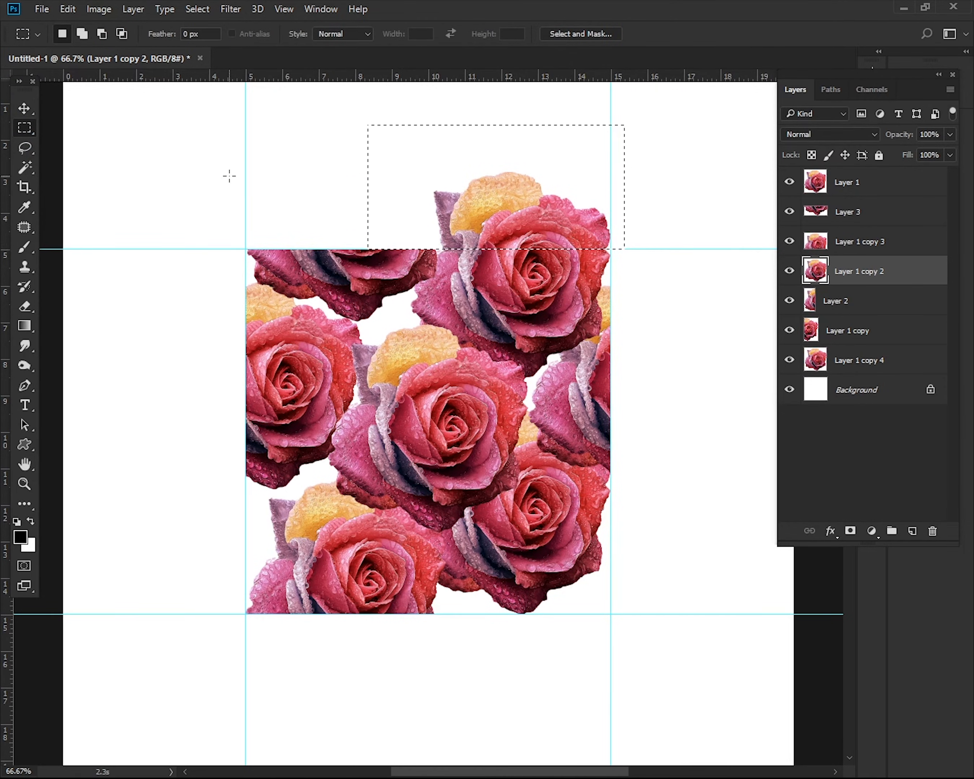
pyautogui.click(133, 9)
pyautogui.moveTo(205, 26)
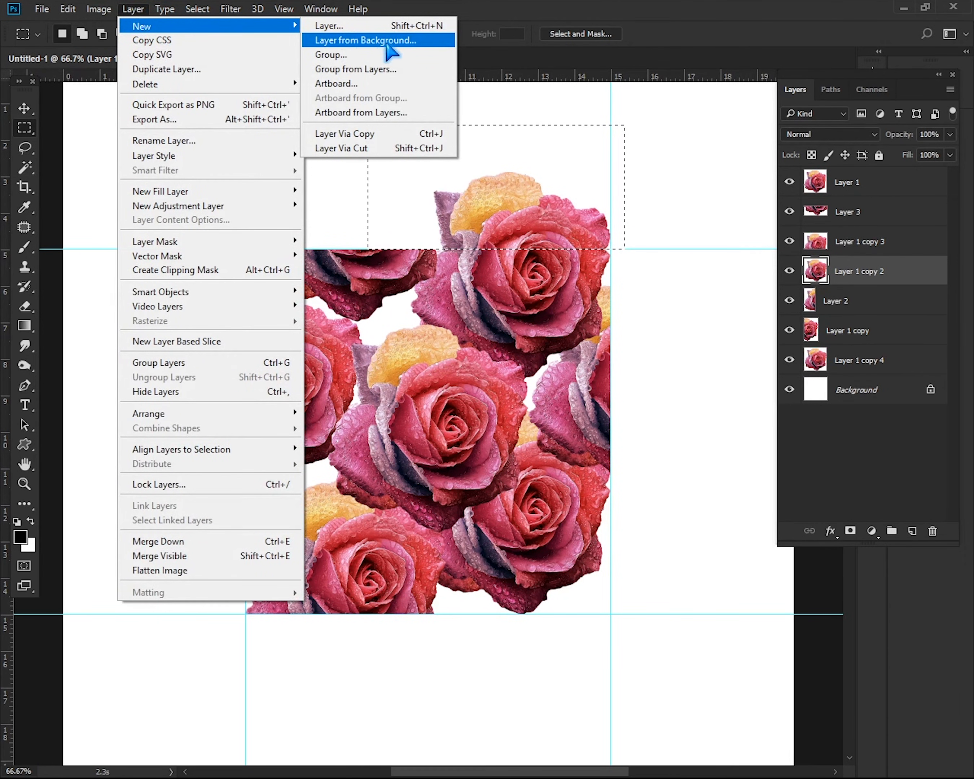
pyautogui.click(382, 146)
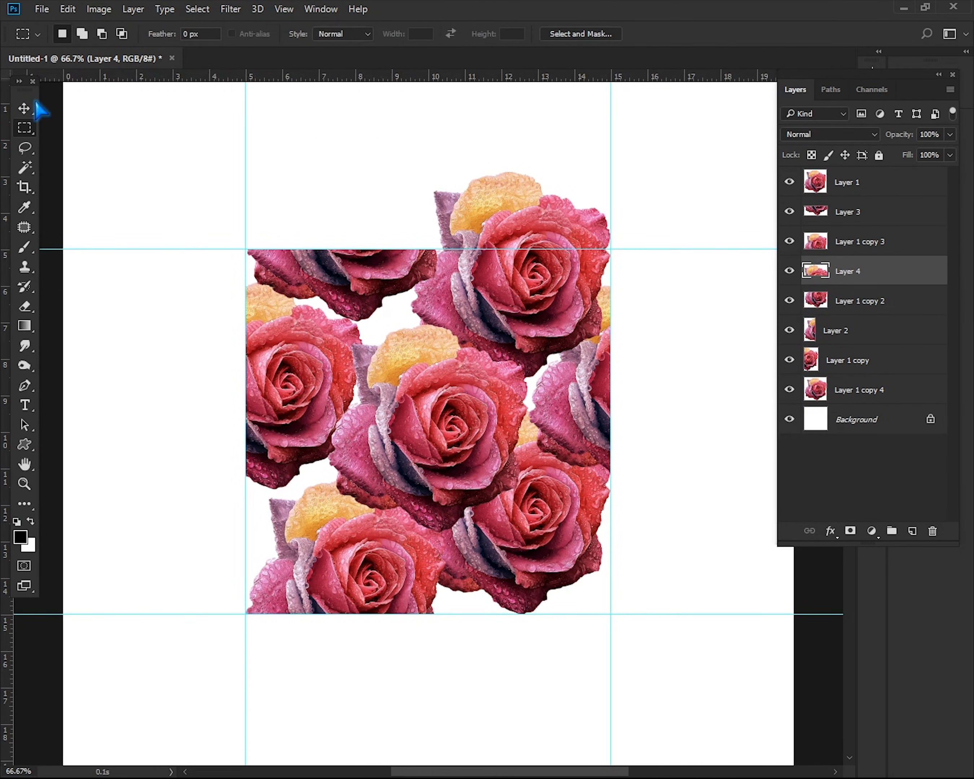
pyautogui.click(33, 106)
pyautogui.moveTo(517, 225); pyautogui.dragTo(515, 589)
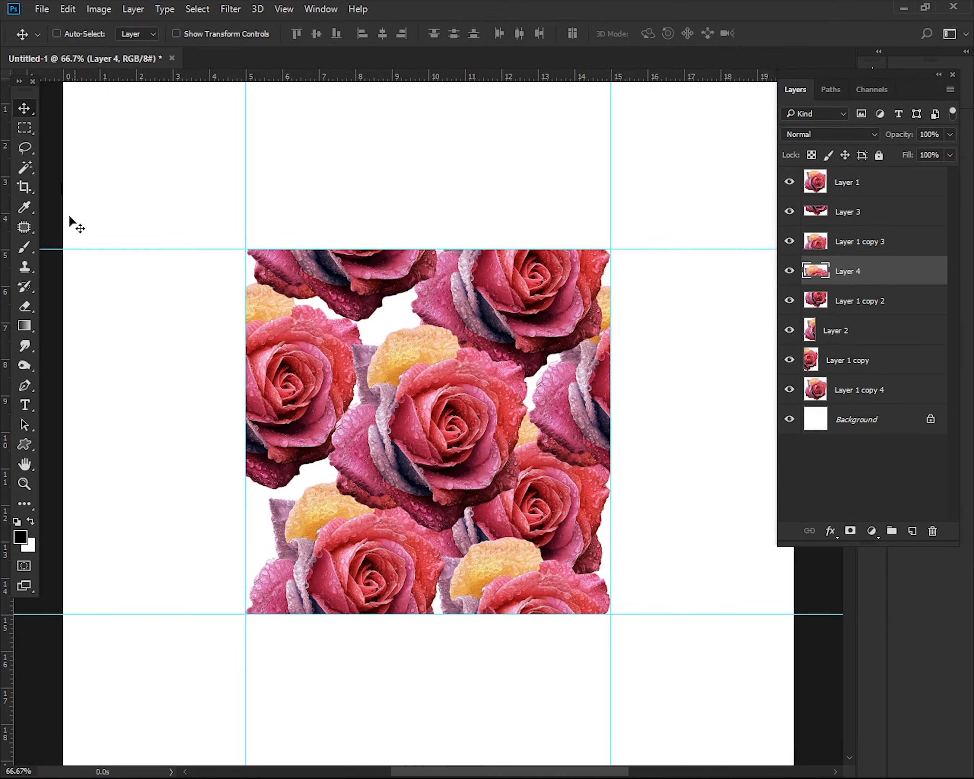
# Select the guide square with the Rectangular Marquee and define it as a pattern named Rose
pyautogui.click(24, 128)
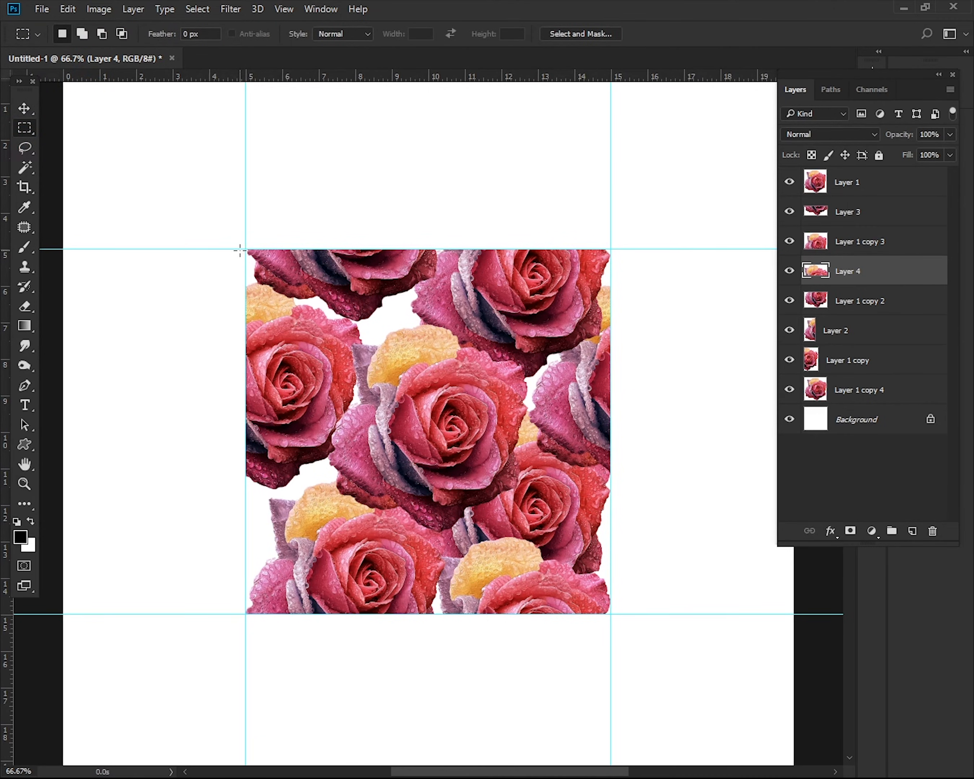
pyautogui.moveTo(245, 248); pyautogui.dragTo(610, 618)
pyautogui.moveTo(609, 618); pyautogui.dragTo(611, 614)
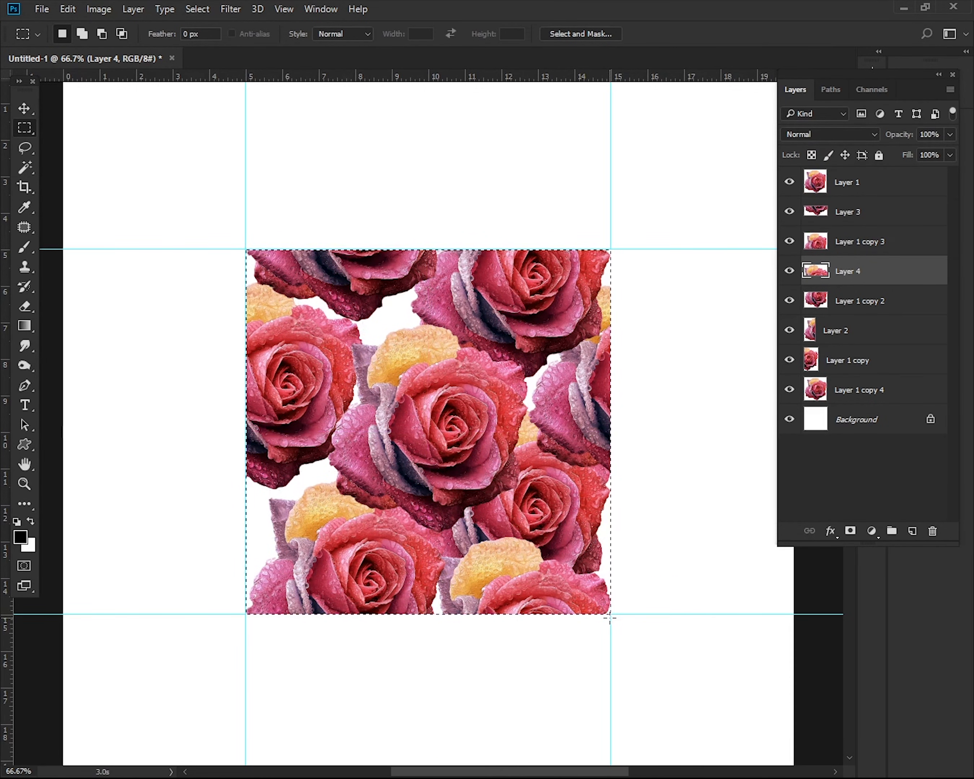
pyautogui.click(68, 9)
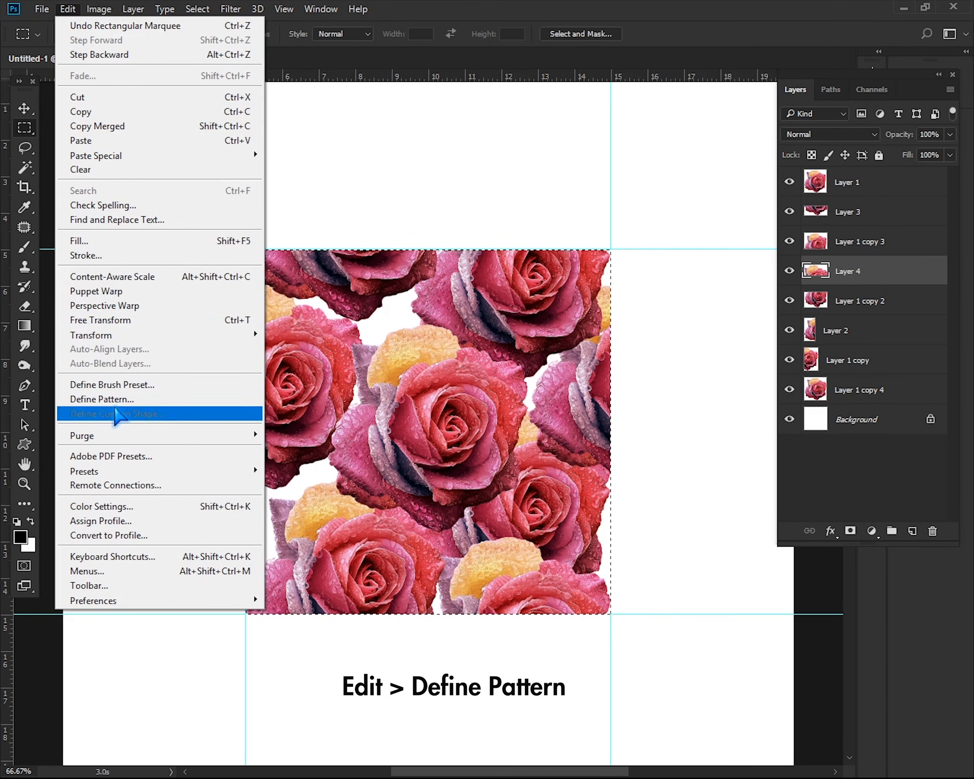
pyautogui.click(131, 400)
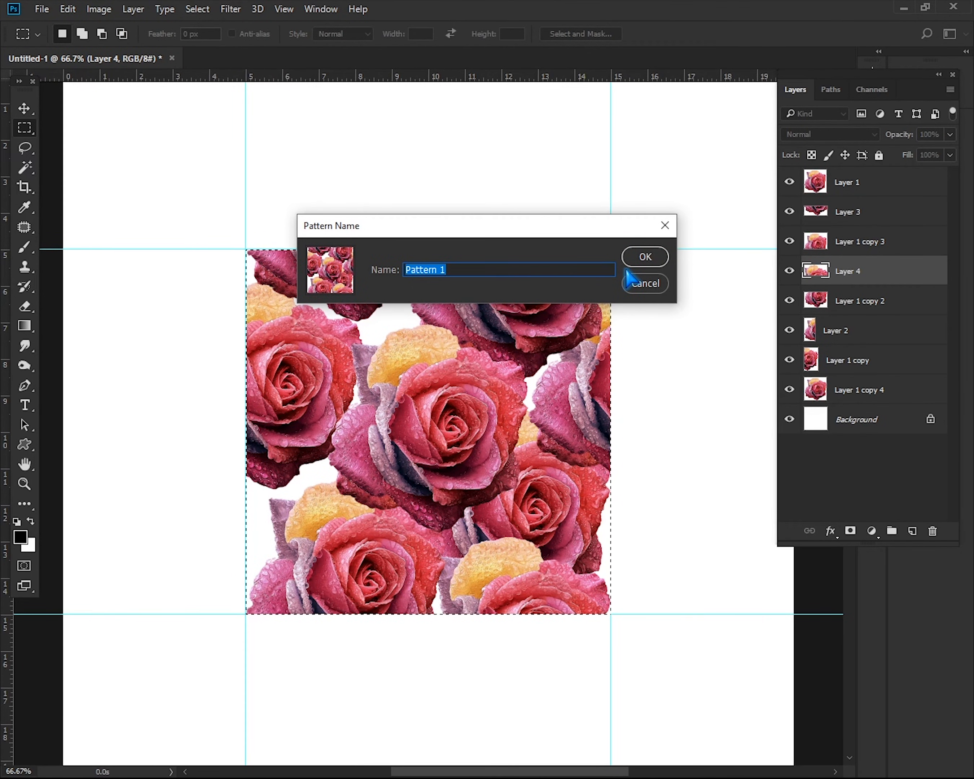
pyautogui.write('Rose')
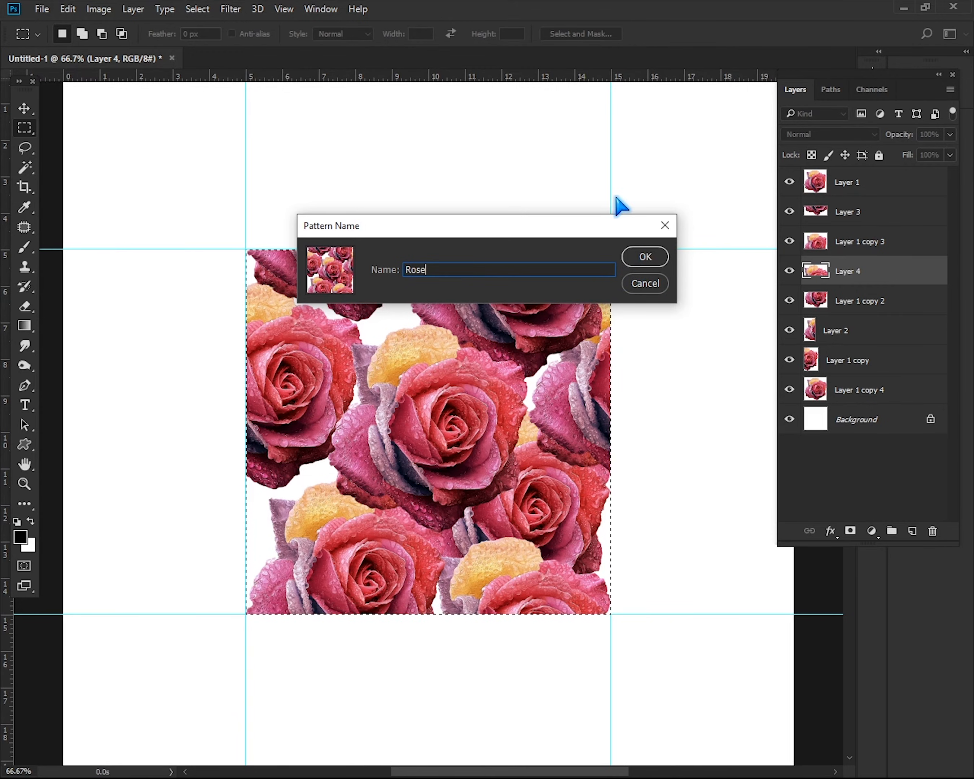
pyautogui.click(654, 258)
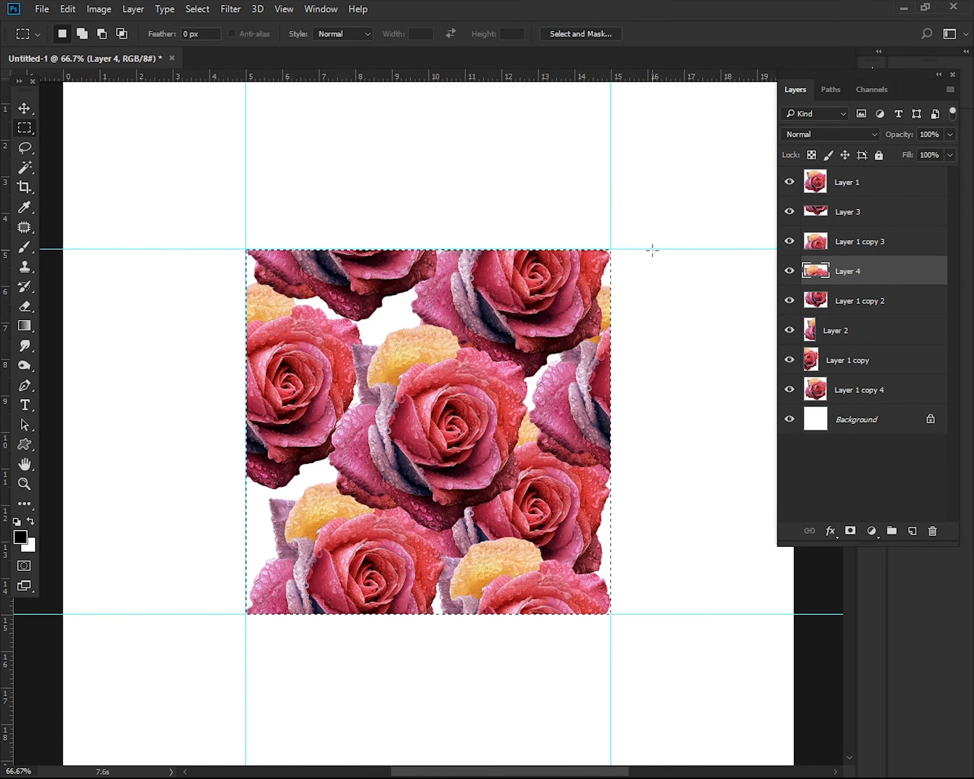
# Create a new A4 document, 210 x 297 mm at 300 ppi, with a white background
pyautogui.click(42, 9)
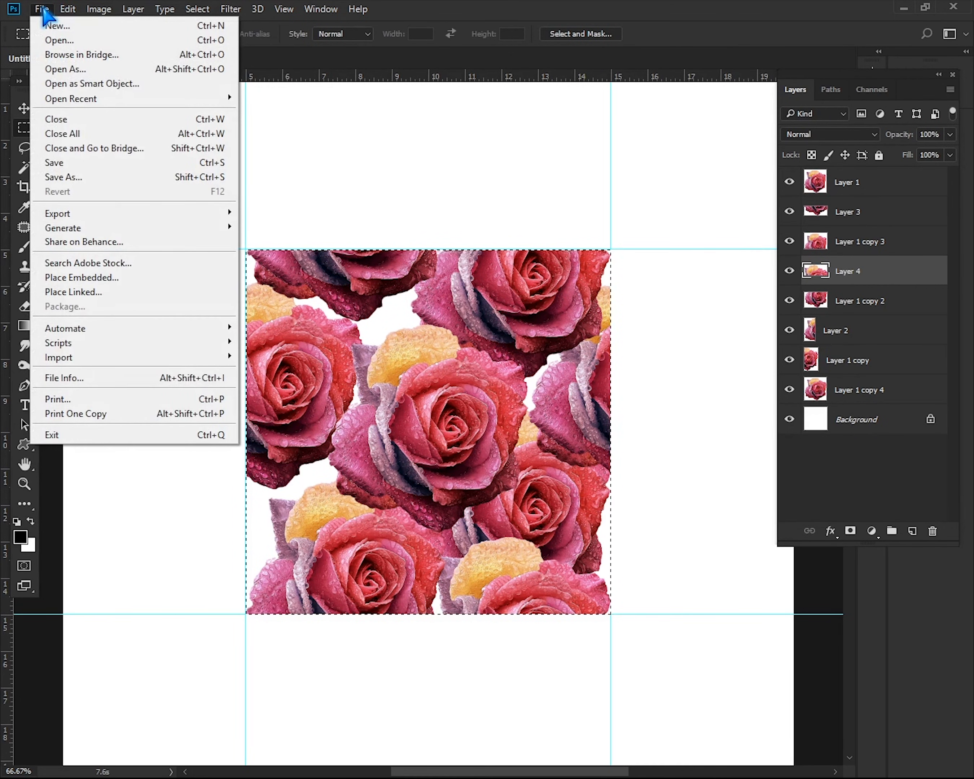
pyautogui.click(50, 26)
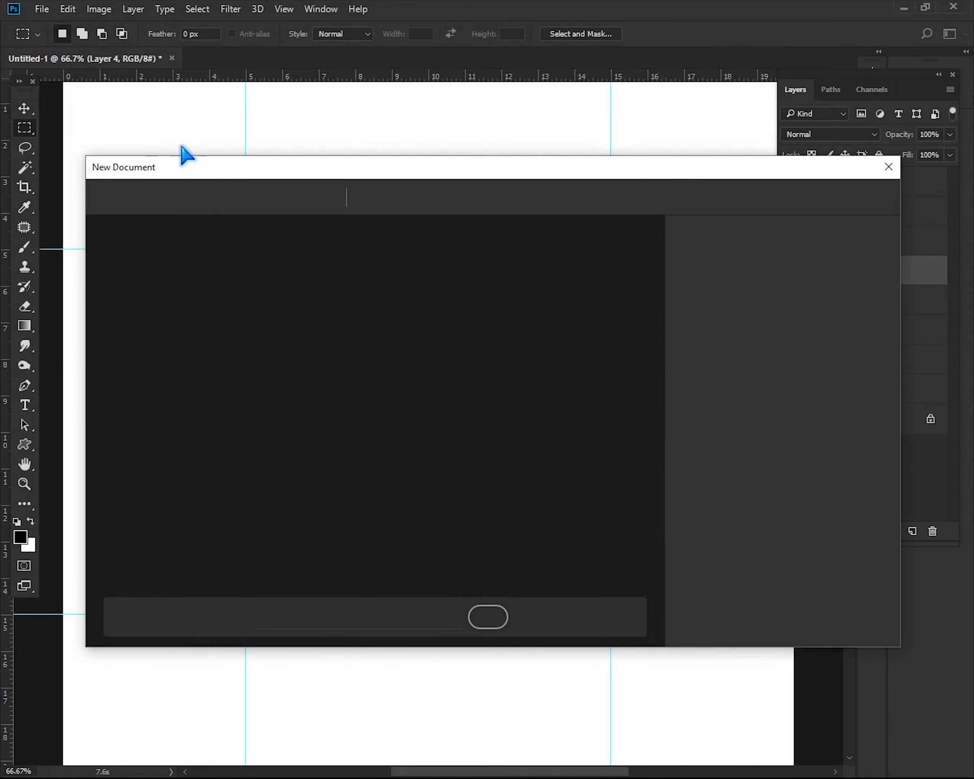
pyautogui.click(320, 360)
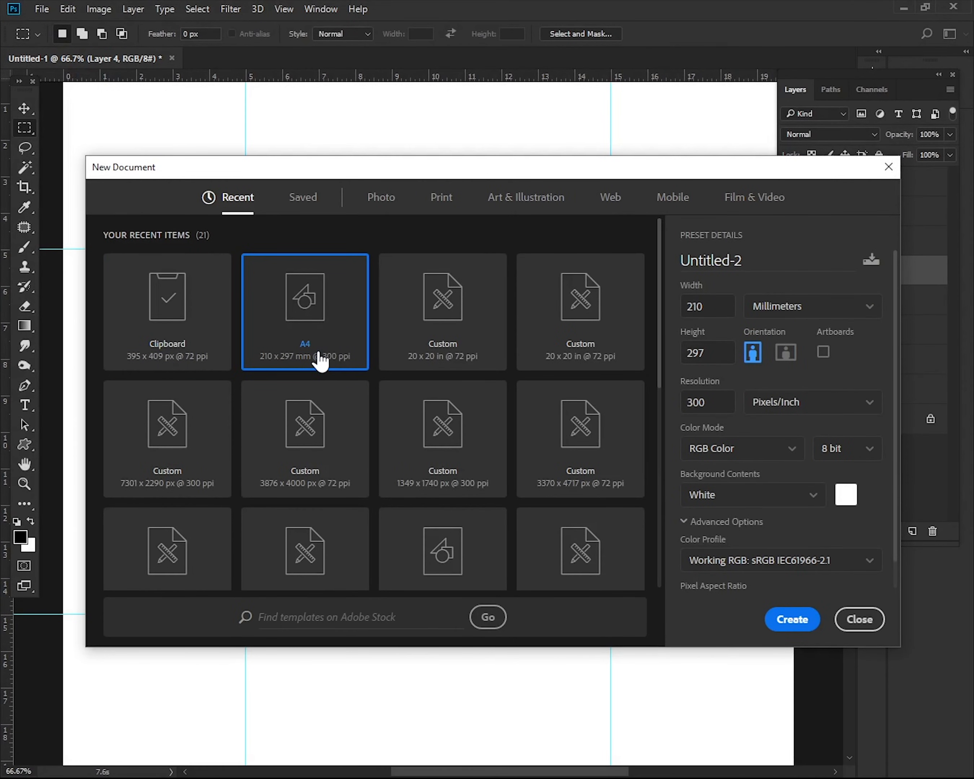
pyautogui.click(783, 619)
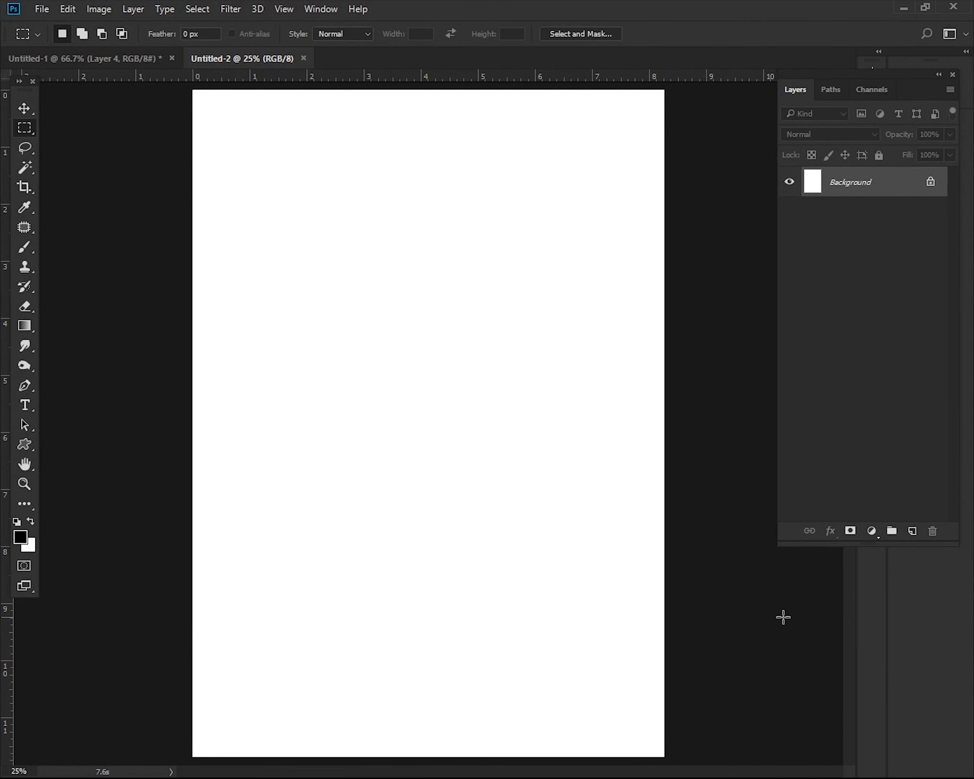
# Add a Pattern fill layer using the rose pattern at 50% scale
pyautogui.click(872, 531)
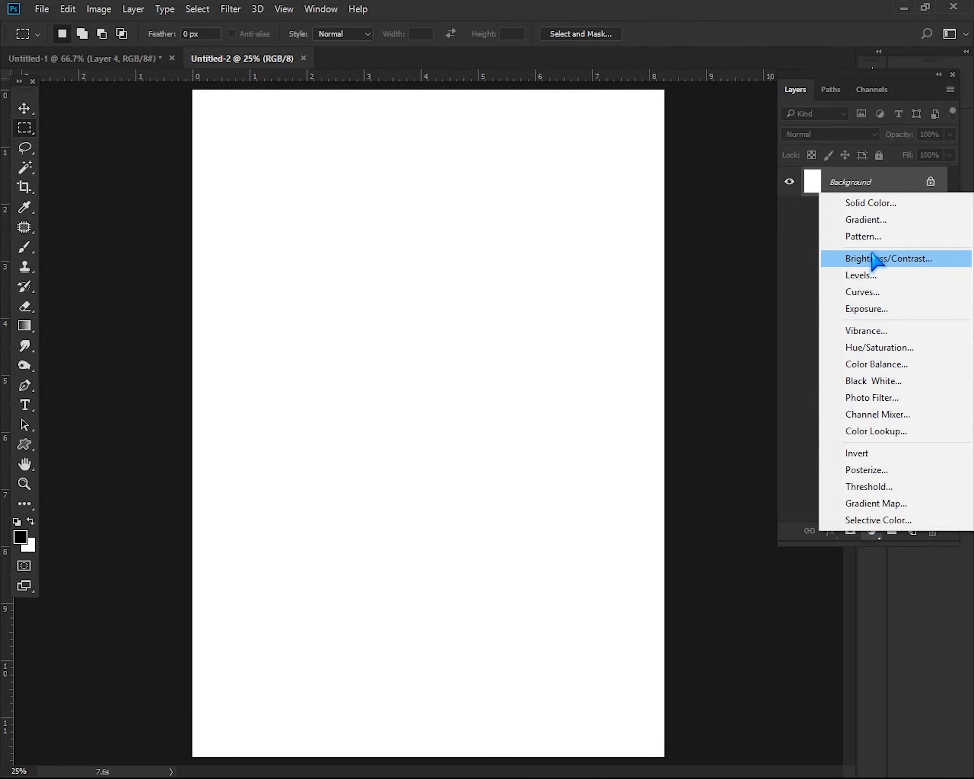
pyautogui.click(872, 237)
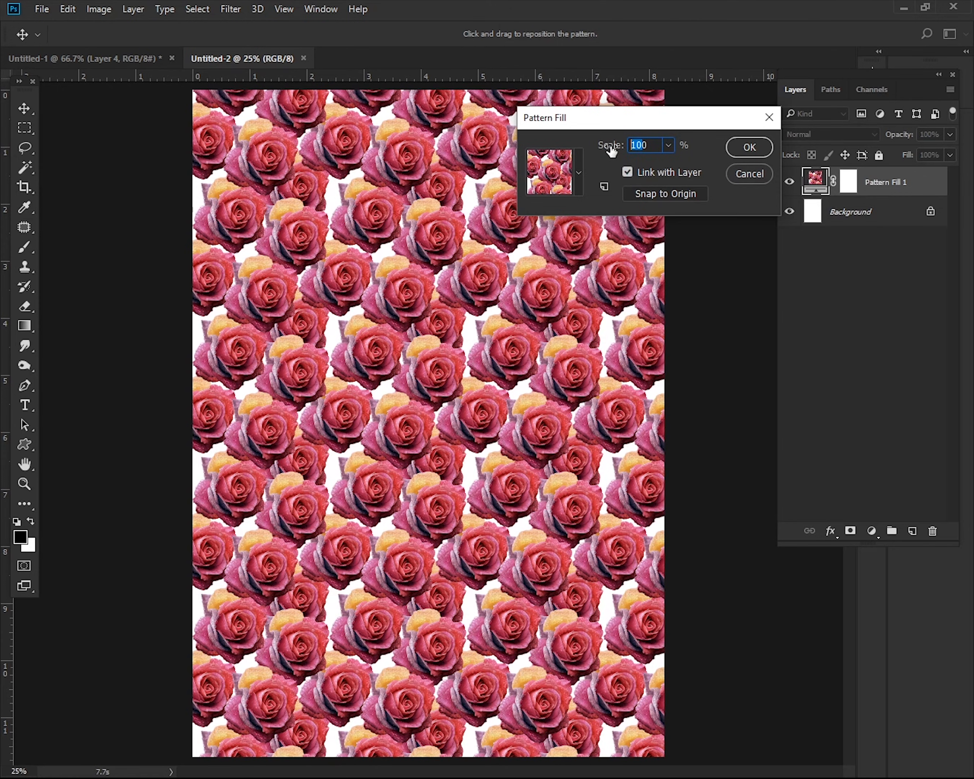
pyautogui.write('50')
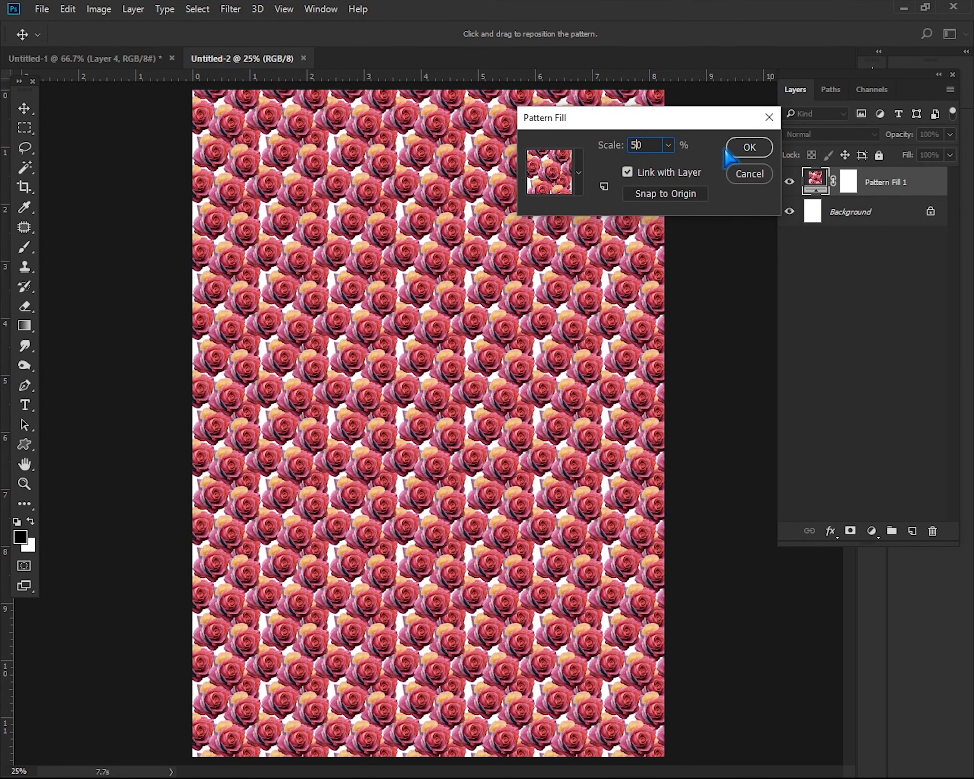
pyautogui.click(768, 151)
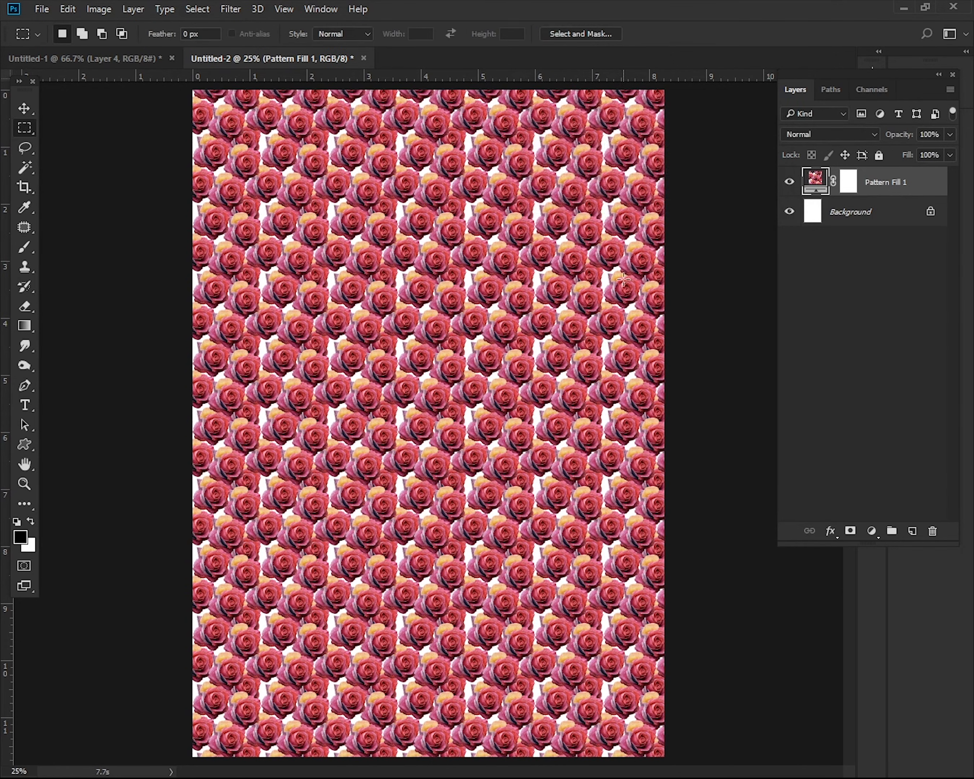
# Inspect the repeating rose pattern up close across the page for visible seams, then return to the whole-page view
pyautogui.hotkey('ctrl', 'space')
pyautogui.keyDown('ctrl'); pyautogui.click(478, 367); pyautogui.keyUp('ctrl')
pyautogui.keyDown('ctrl'); pyautogui.click(477, 366); pyautogui.keyUp('ctrl')
pyautogui.keyDown('ctrl'); pyautogui.click(477, 367); pyautogui.keyUp('ctrl')
pyautogui.keyDown('ctrl'); pyautogui.click(477, 367); pyautogui.keyUp('ctrl')
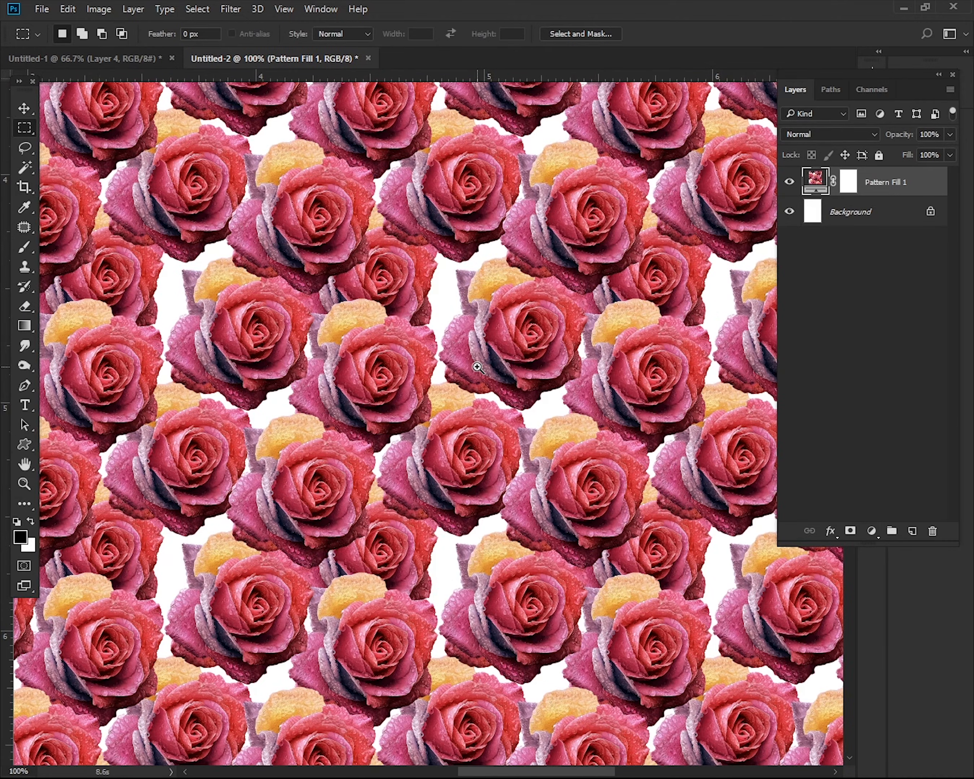
pyautogui.keyDown('ctrl'); pyautogui.click(477, 367); pyautogui.keyUp('ctrl')
pyautogui.keyDown('ctrl'); pyautogui.click(477, 367); pyautogui.keyUp('ctrl')
pyautogui.hotkey('ctrl', '-')
pyautogui.hotkey('ctrl', '-')
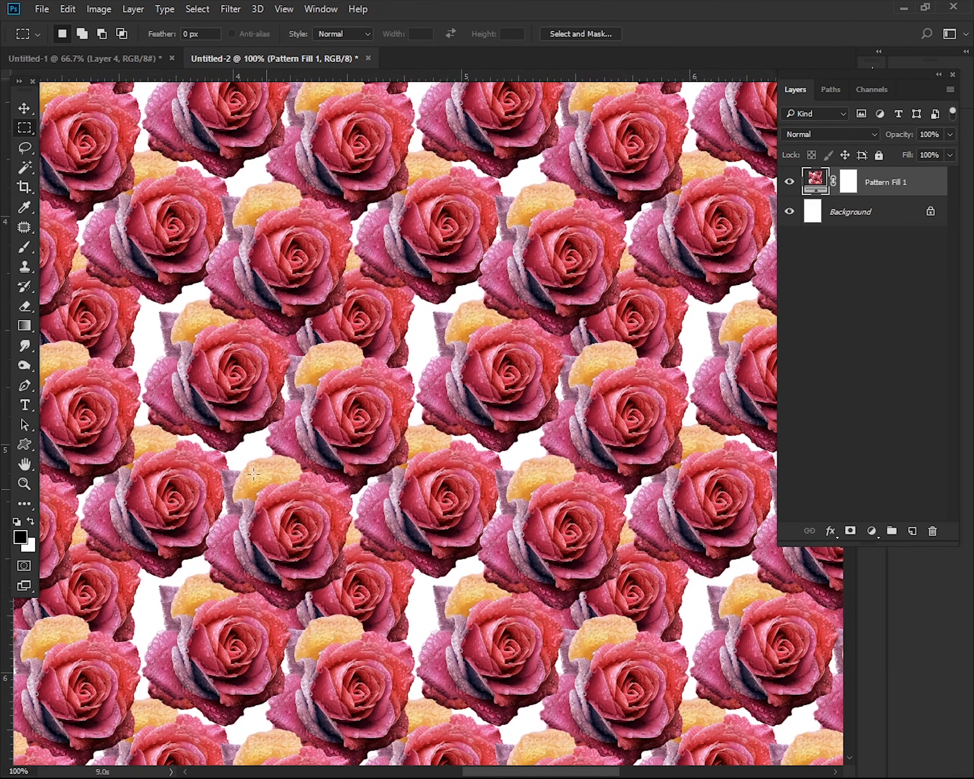
pyautogui.press('space')
pyautogui.moveTo(251, 373); pyautogui.dragTo(605, 583)
pyautogui.moveTo(505, 293); pyautogui.dragTo(476, 504)
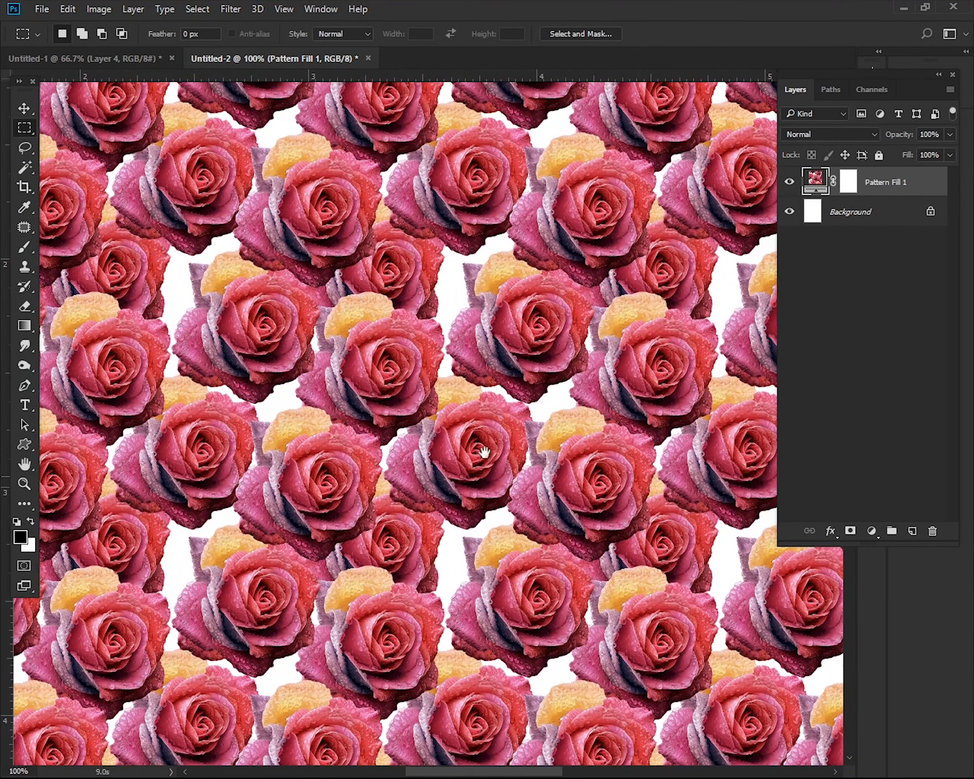
pyautogui.moveTo(526, 298); pyautogui.dragTo(348, 579)
pyautogui.moveTo(618, 433); pyautogui.dragTo(561, 4)
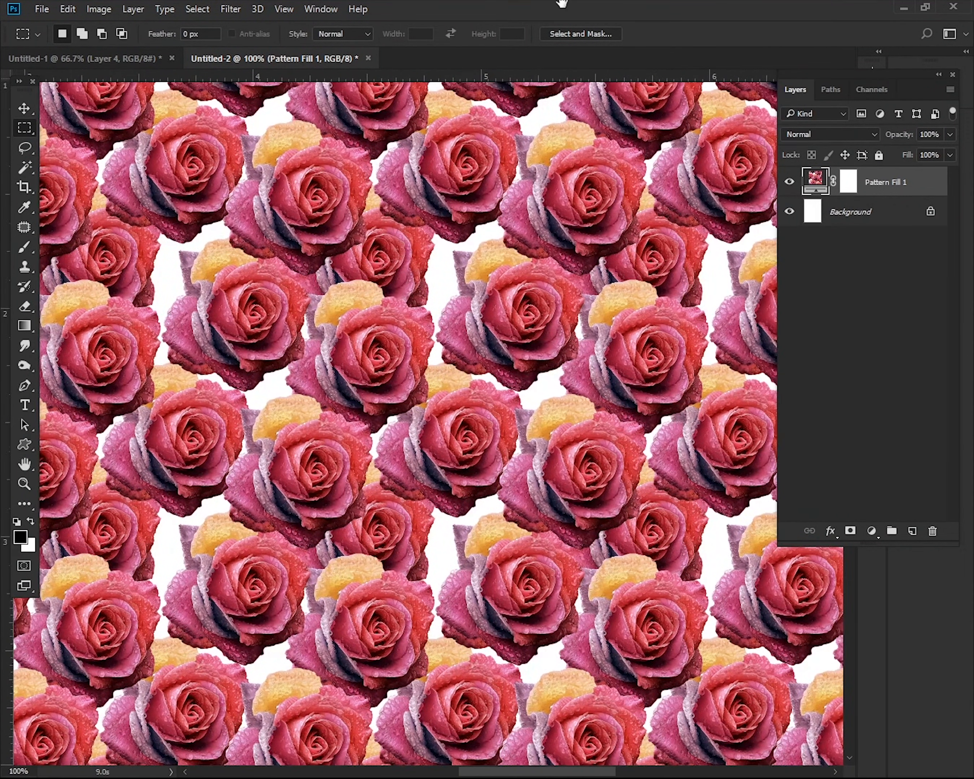
pyautogui.moveTo(532, 459); pyautogui.dragTo(619, 265)
pyautogui.hotkey('ctrl', '-')
pyautogui.hotkey('ctrl', '-')
pyautogui.hotkey('ctrl', '-')
pyautogui.hotkey('ctrl', '-')
pyautogui.hotkey('ctrl', '-')
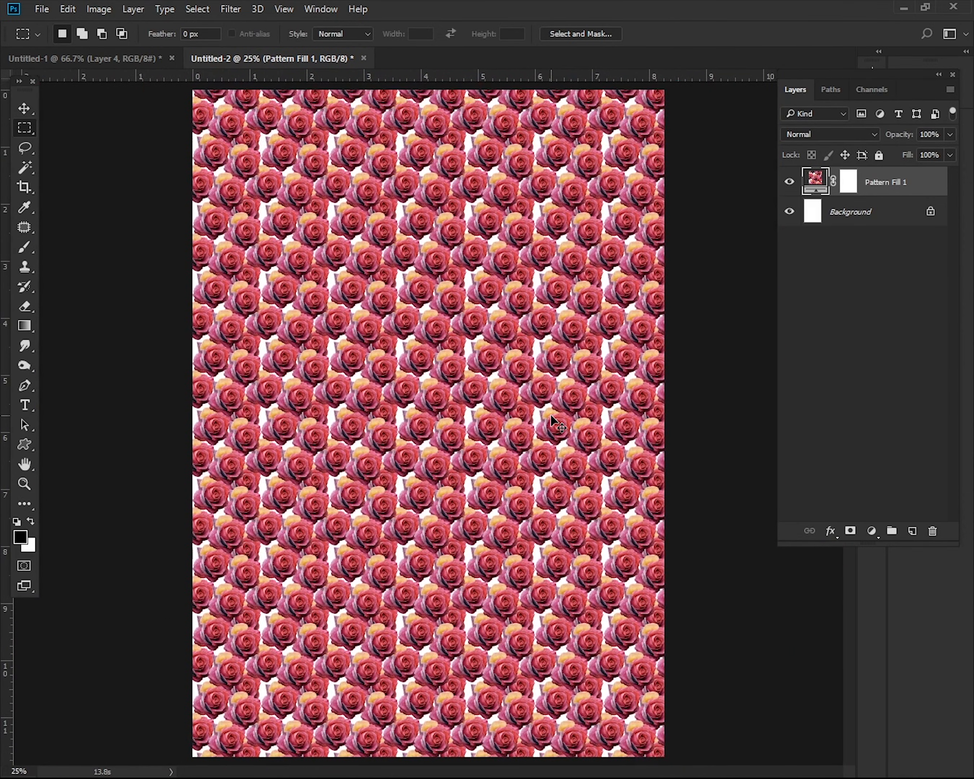